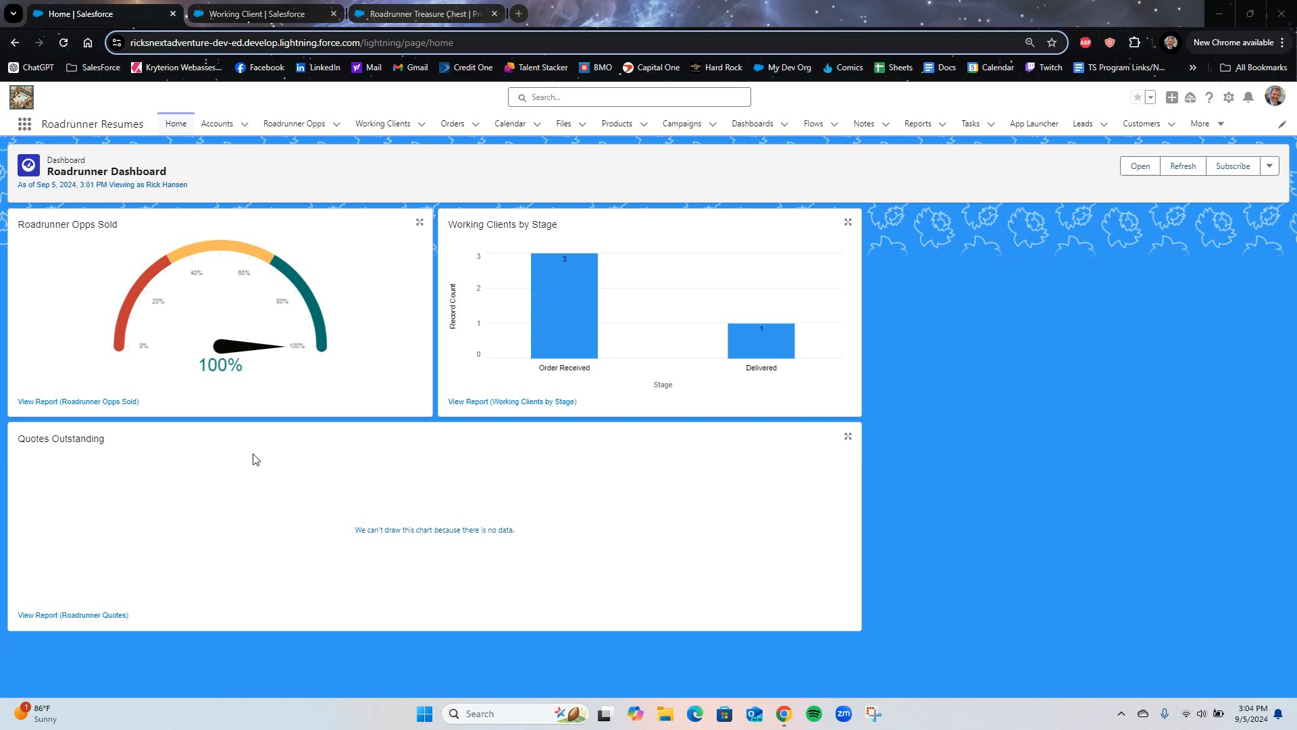
Create a resume opportunity from the most recently created account in the Roadrunner Contacts list.
left_click(210, 129)
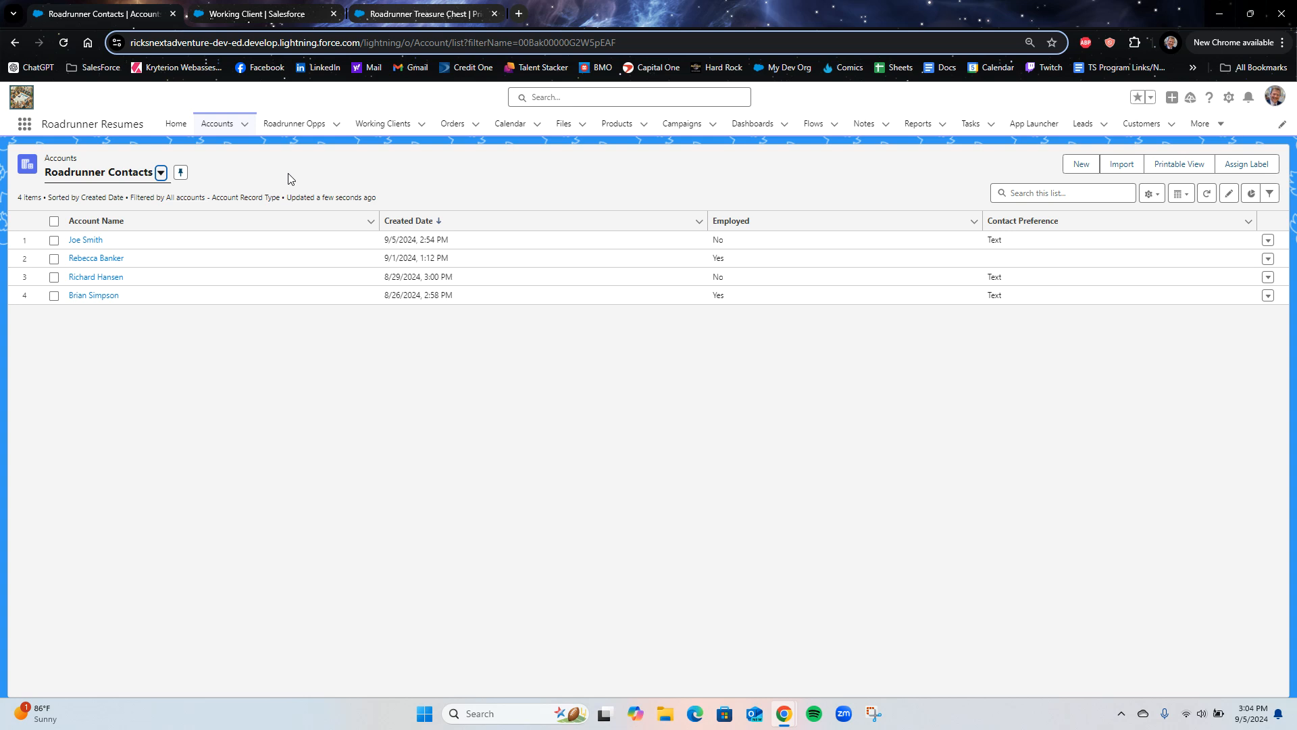
left_click(85, 241)
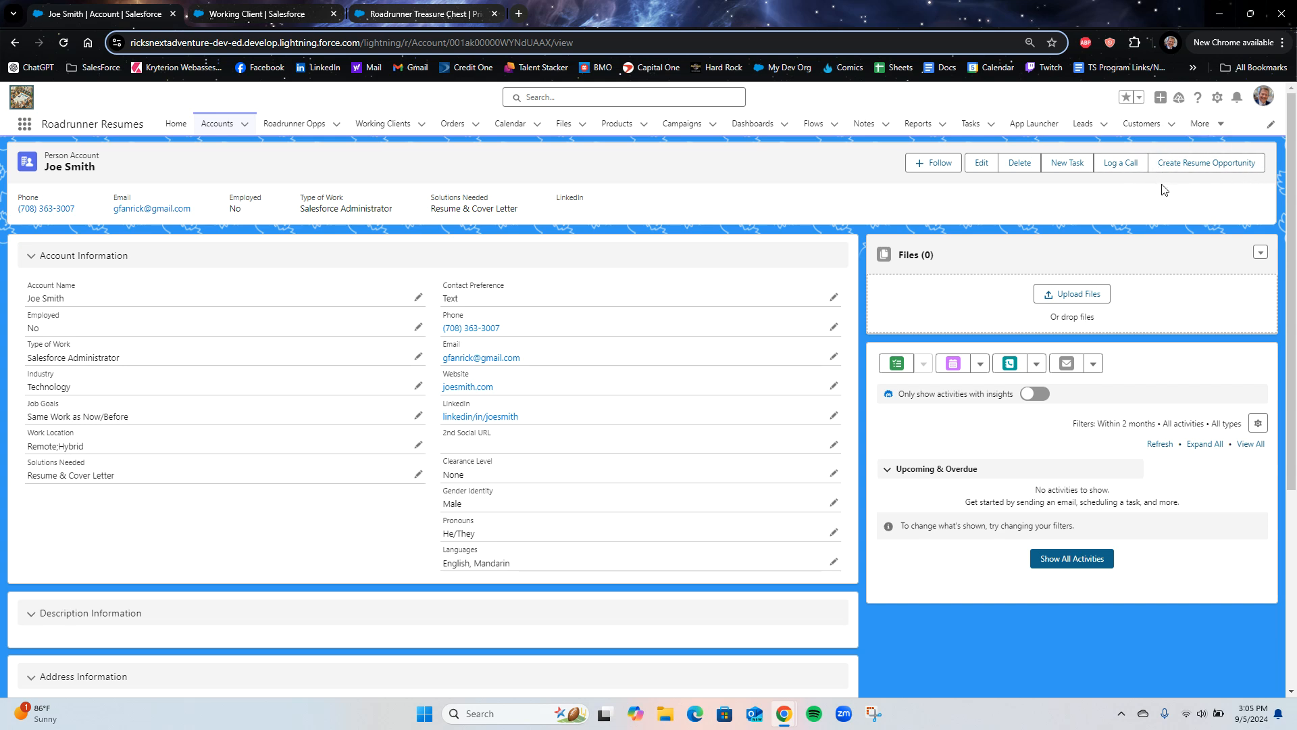
left_click(1184, 164)
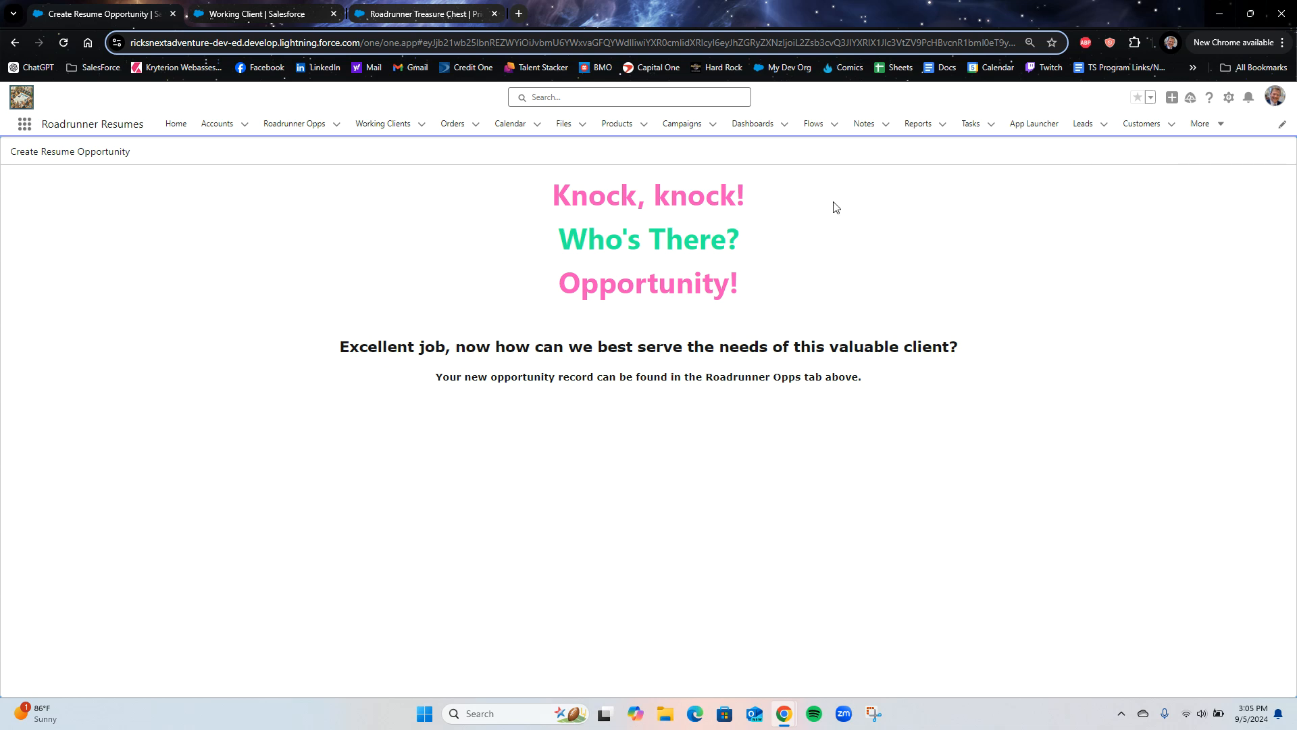
On the newest Roadrunner opportunity, set the resume product to Advanced Executive Resume and the resume price book to Roadrunner Treasure Chest.
left_click(292, 126)
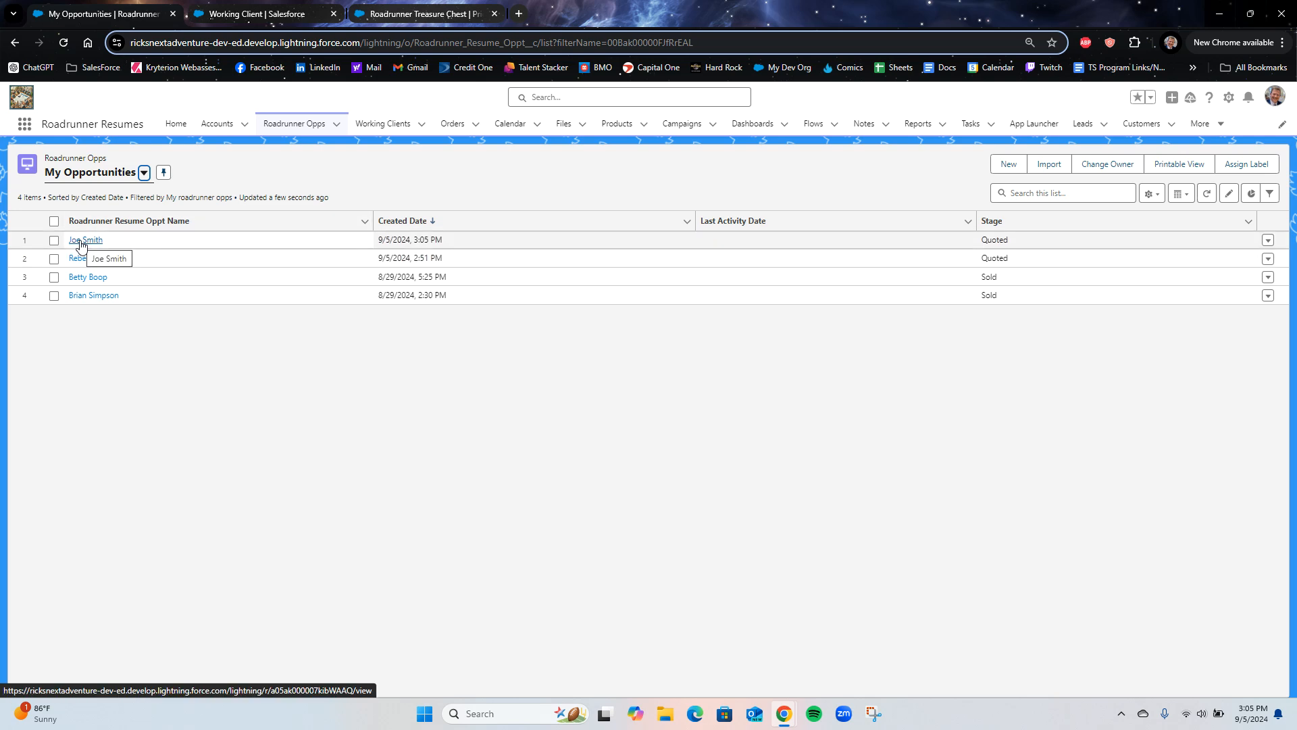
left_click(80, 241)
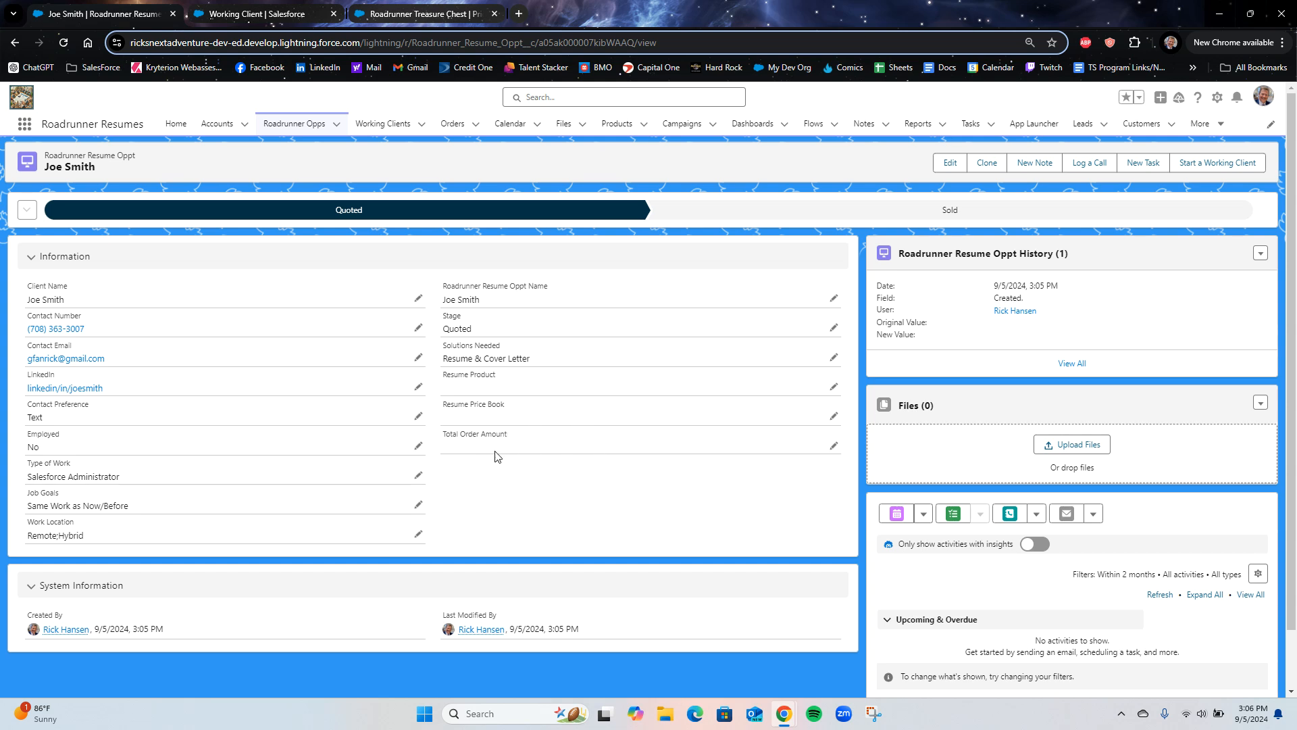
left_click(833, 391)
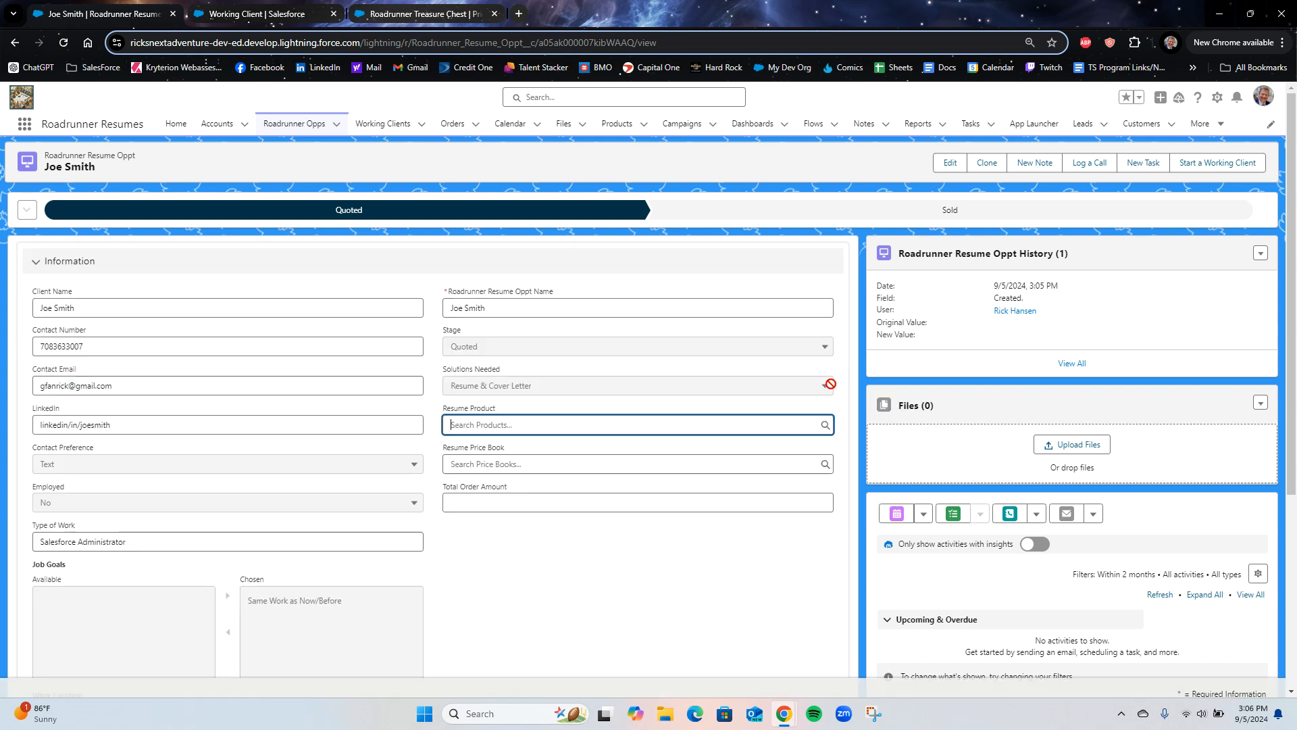
left_click(509, 427)
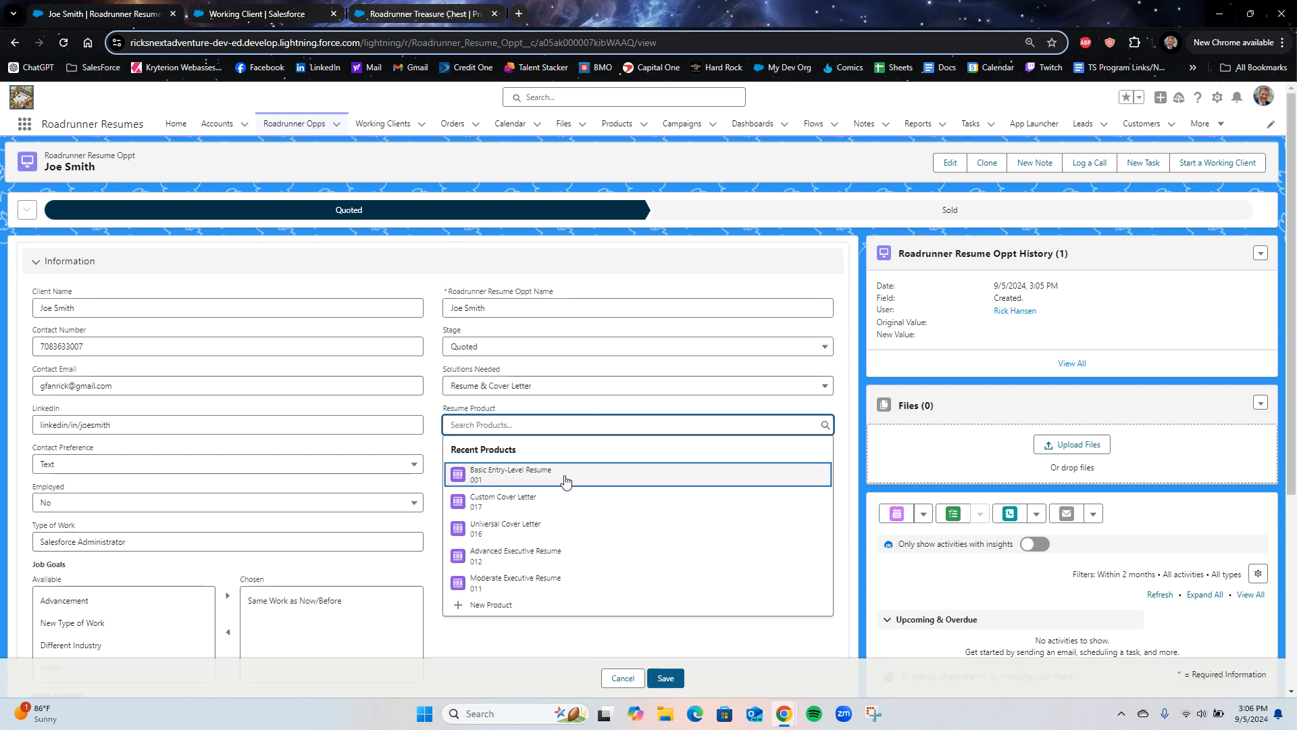
left_click(509, 556)
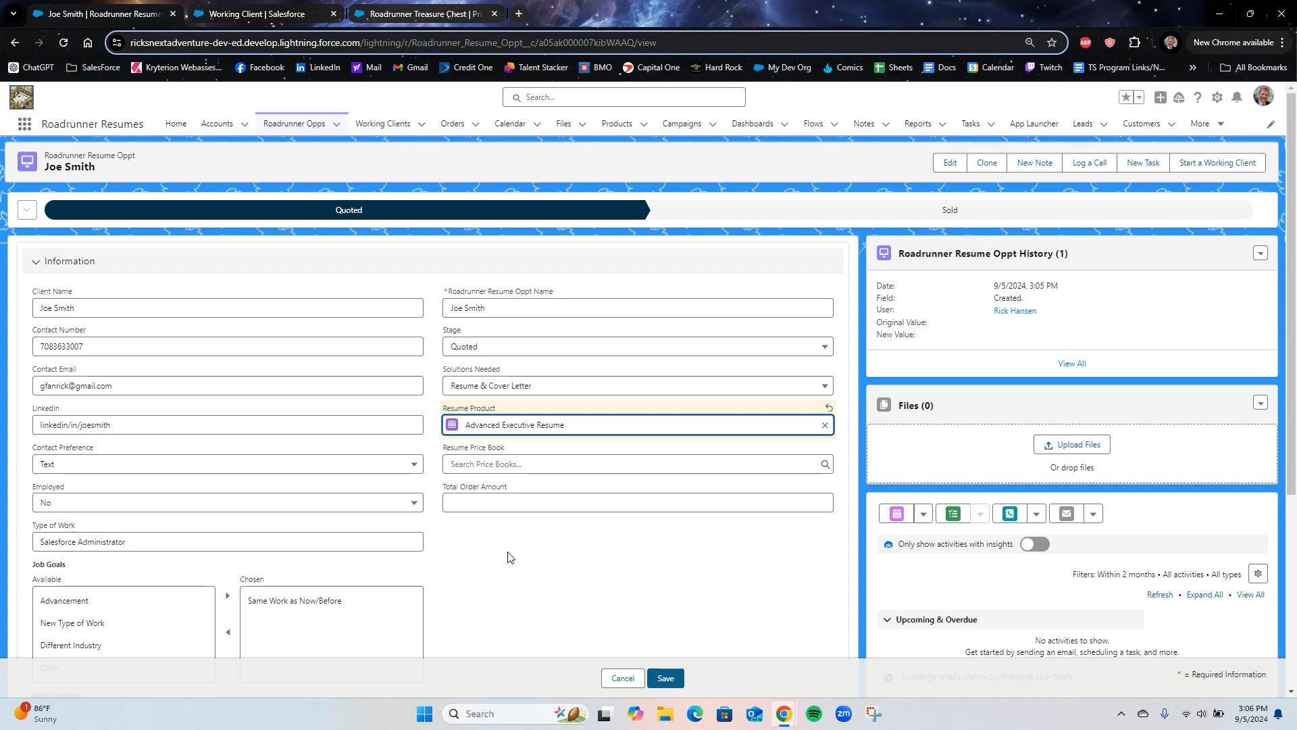
left_click(495, 519)
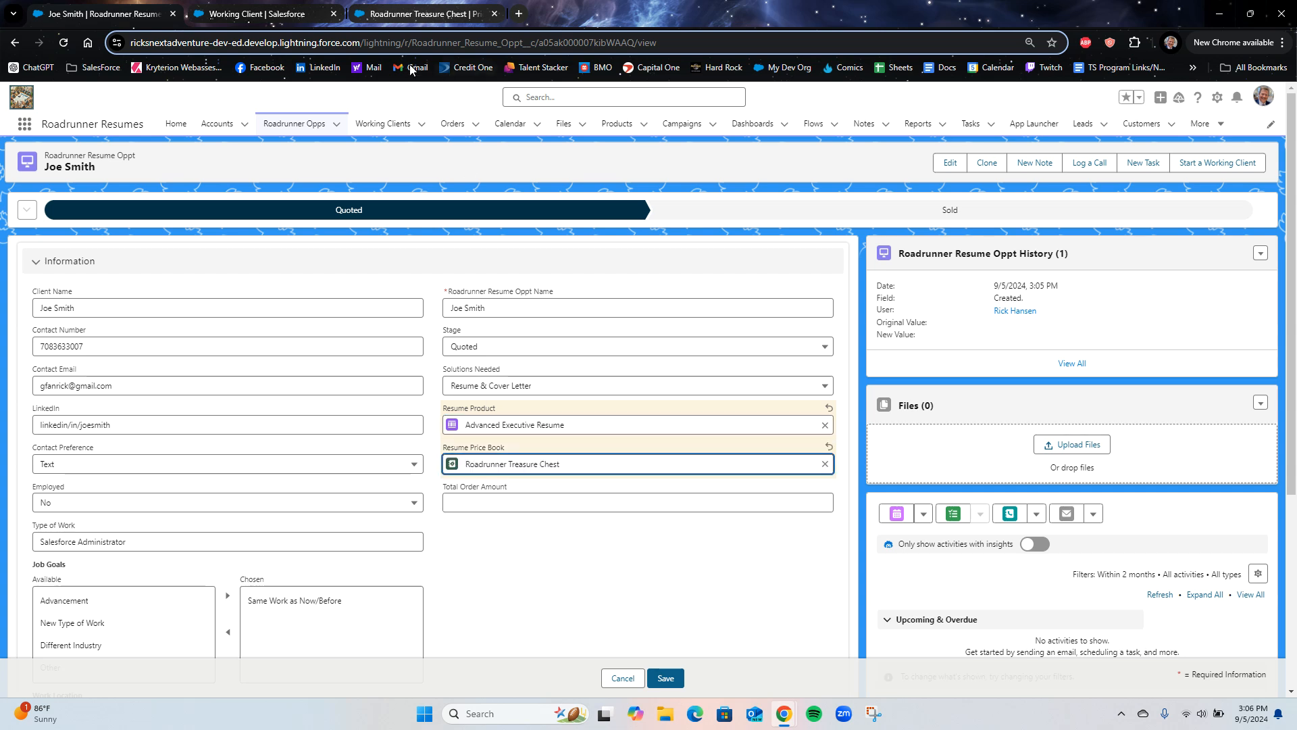
Review the full list of price book entries in the Roadrunner Treasure Chest price book.
left_click(417, 14)
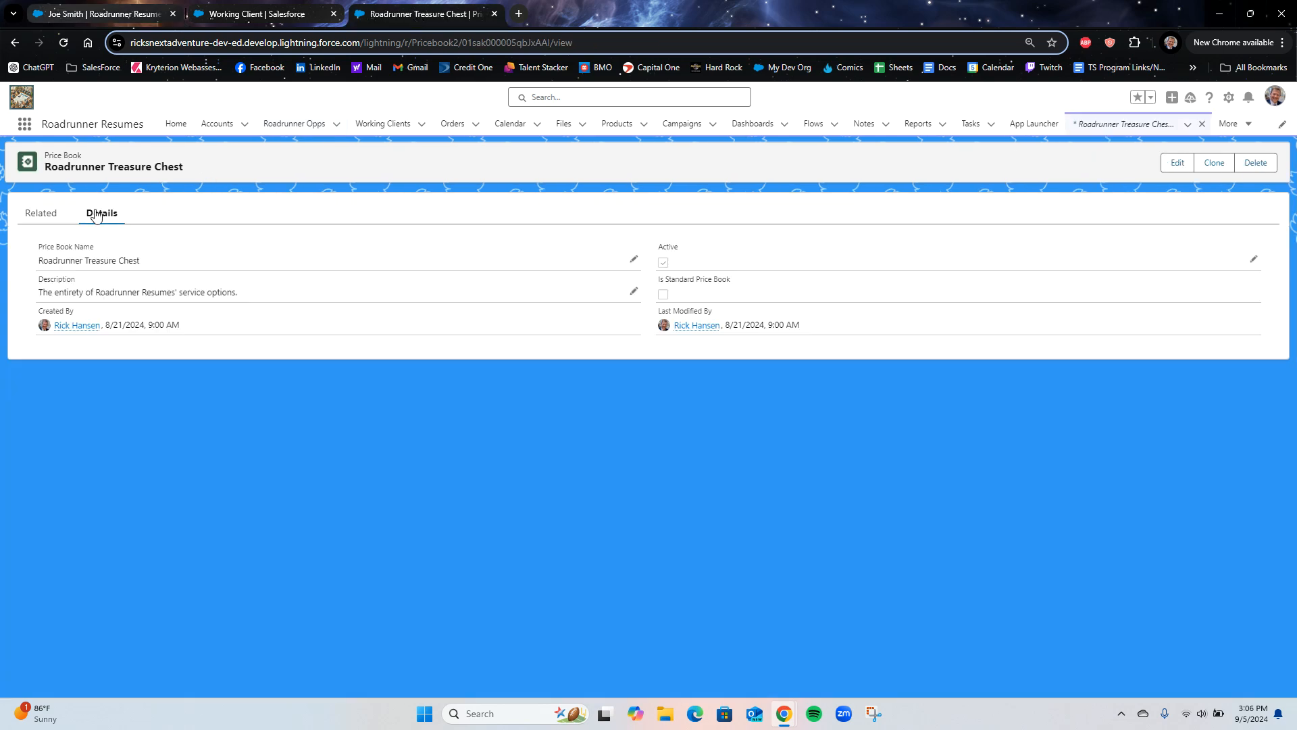
left_click(42, 213)
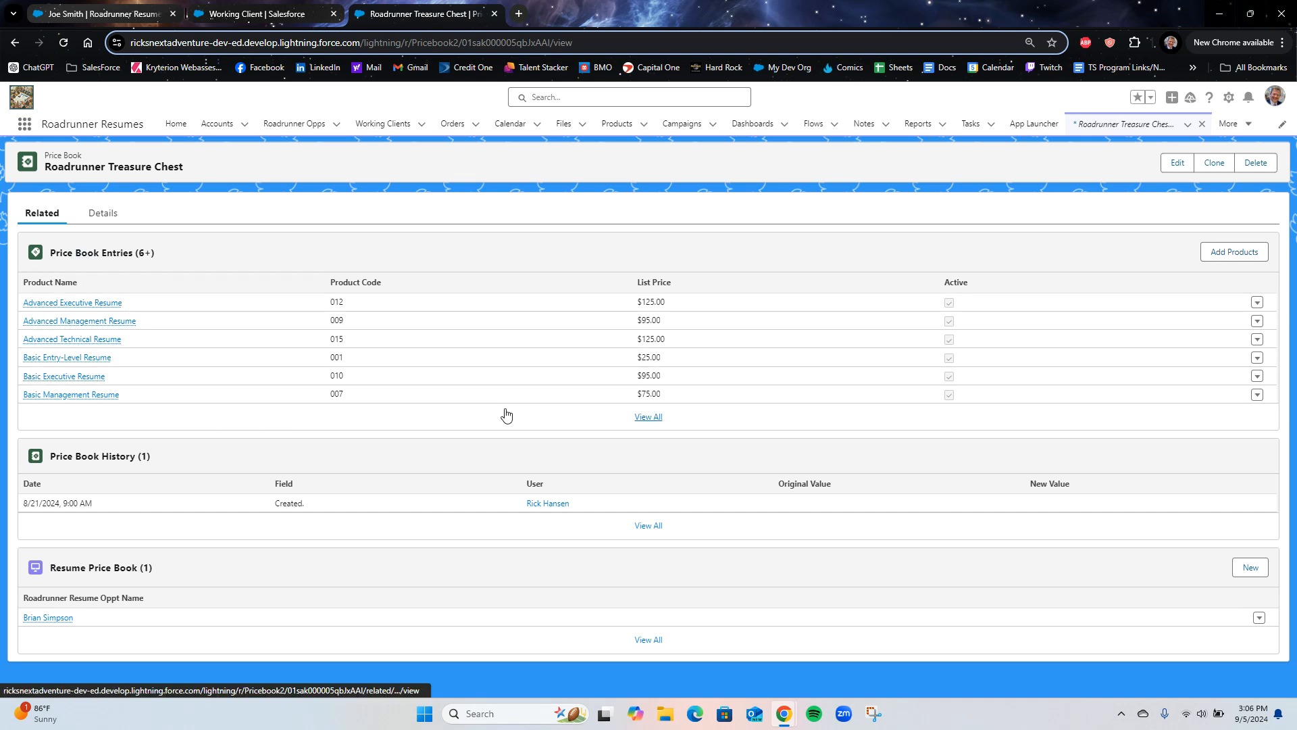
left_click(648, 418)
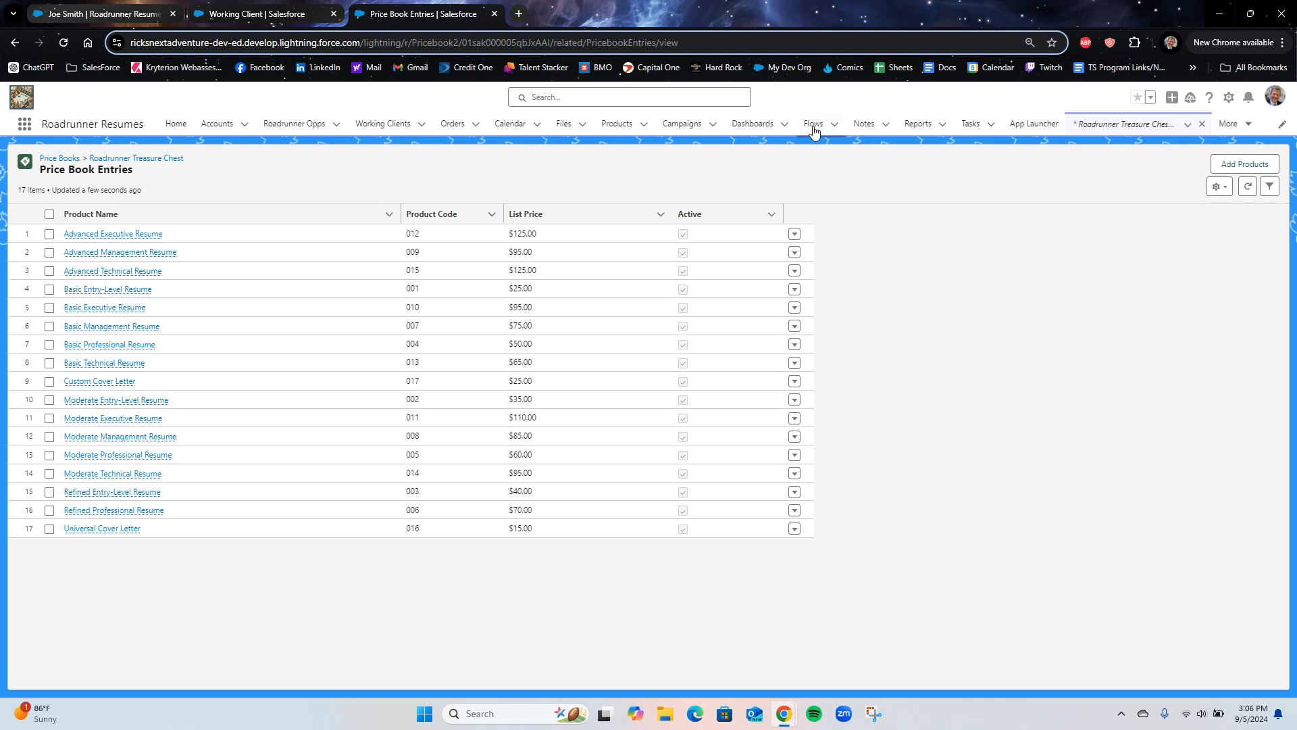
Set the opportunity's total order amount to $245.00 and save the record.
left_click(113, 15)
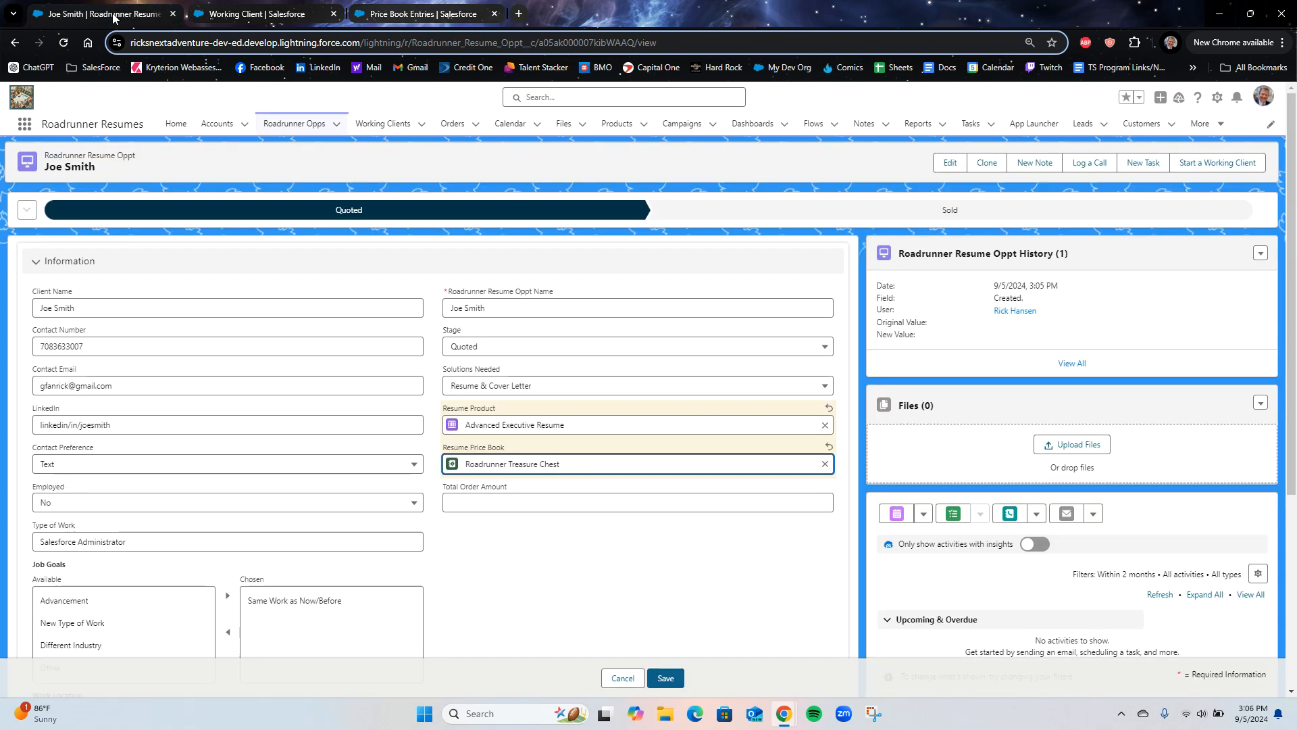
left_click(468, 503)
left_click(539, 557)
left_click(509, 558)
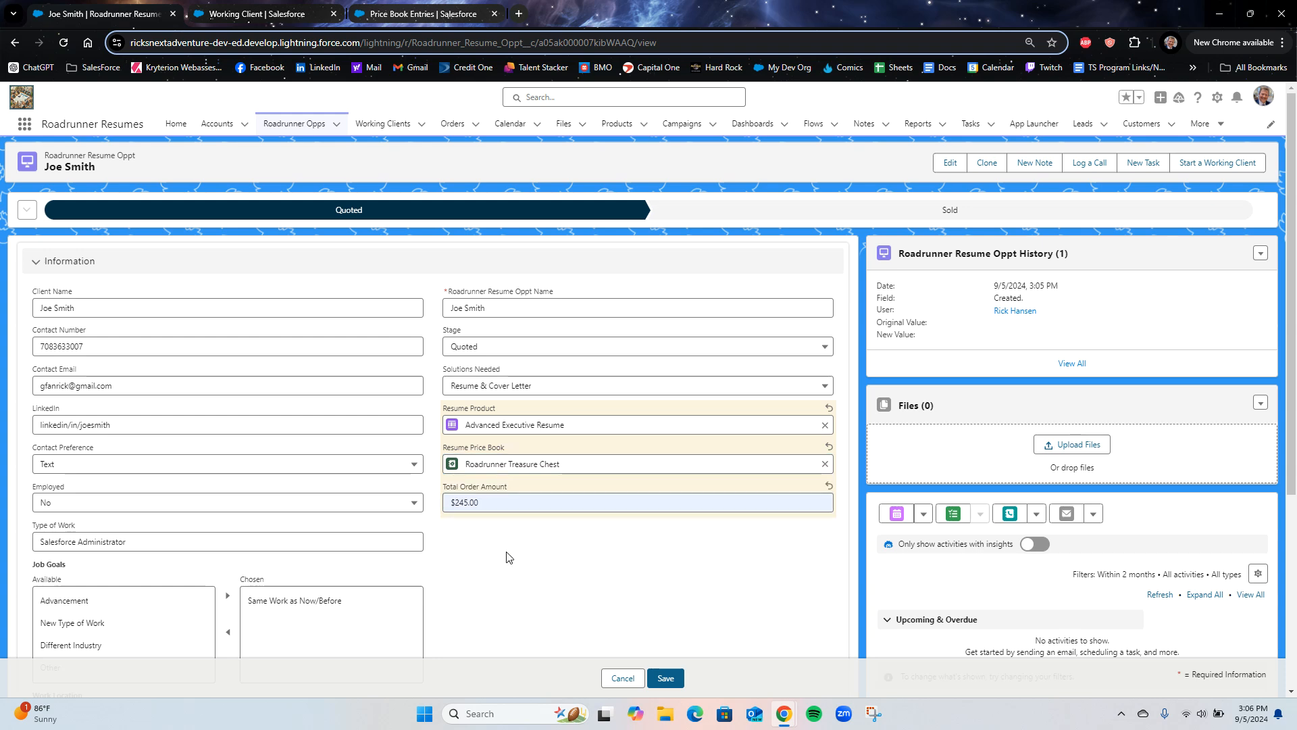
left_click(665, 679)
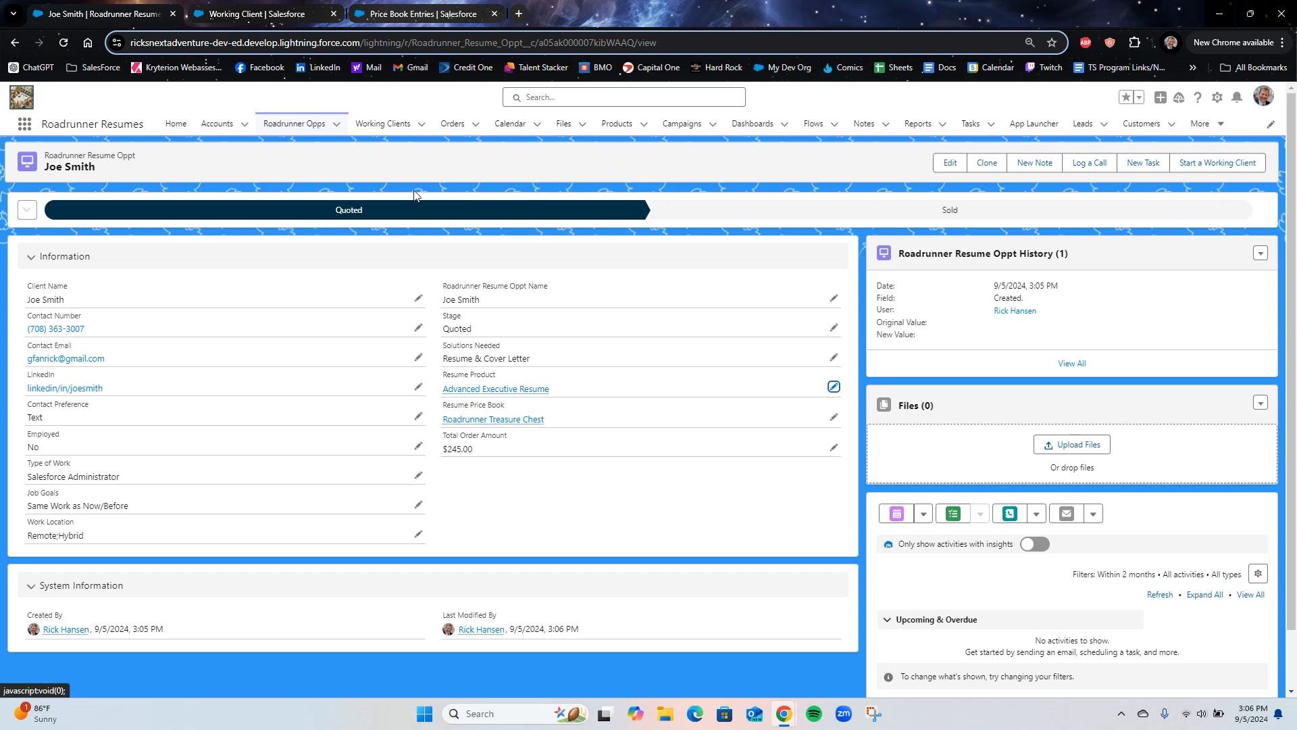
Check the Sold stage guidance, start a working client from the opportunity, and open the new working client record.
left_click(909, 217)
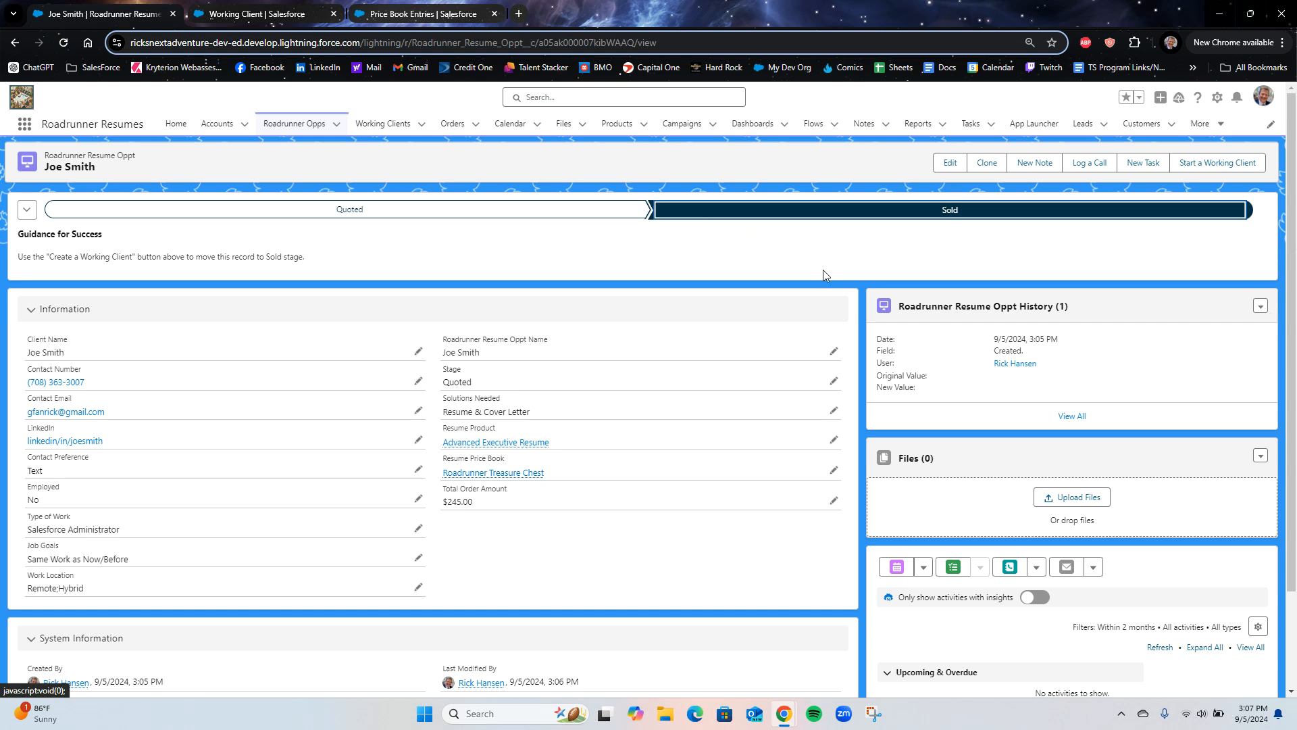
left_click(1218, 164)
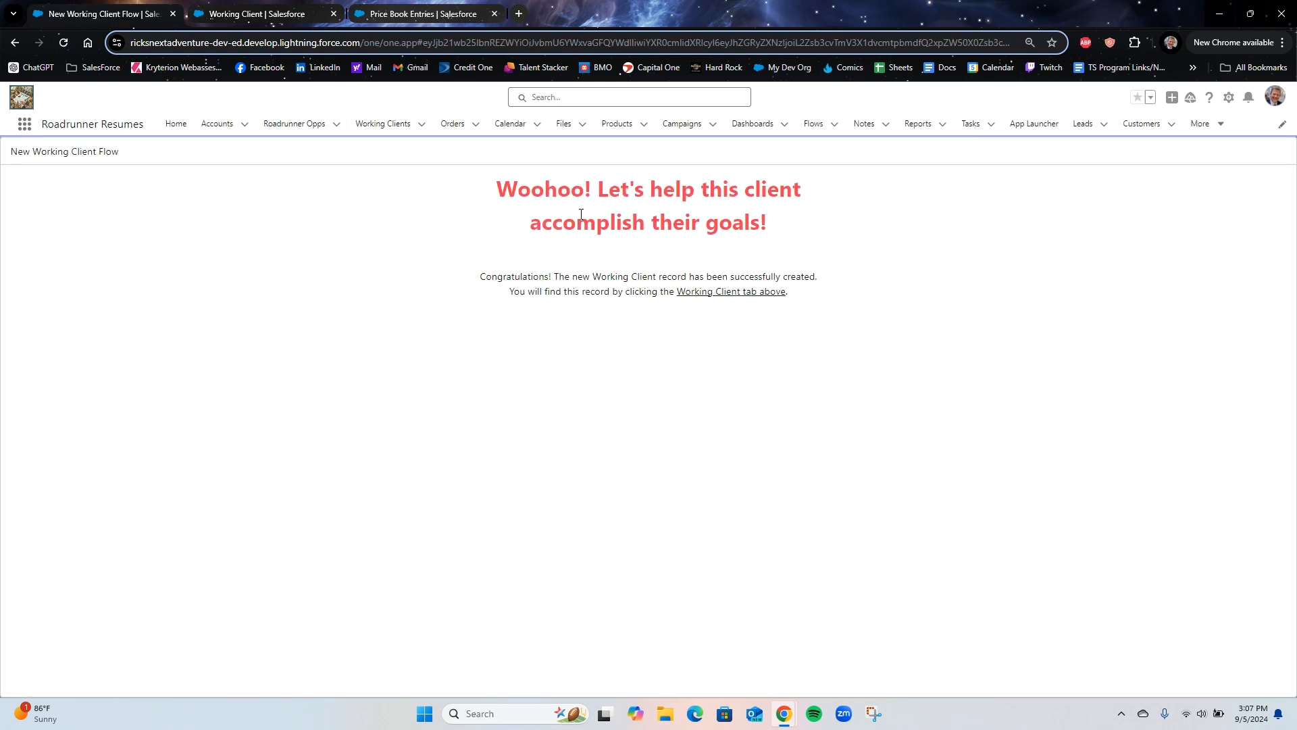
left_click(377, 128)
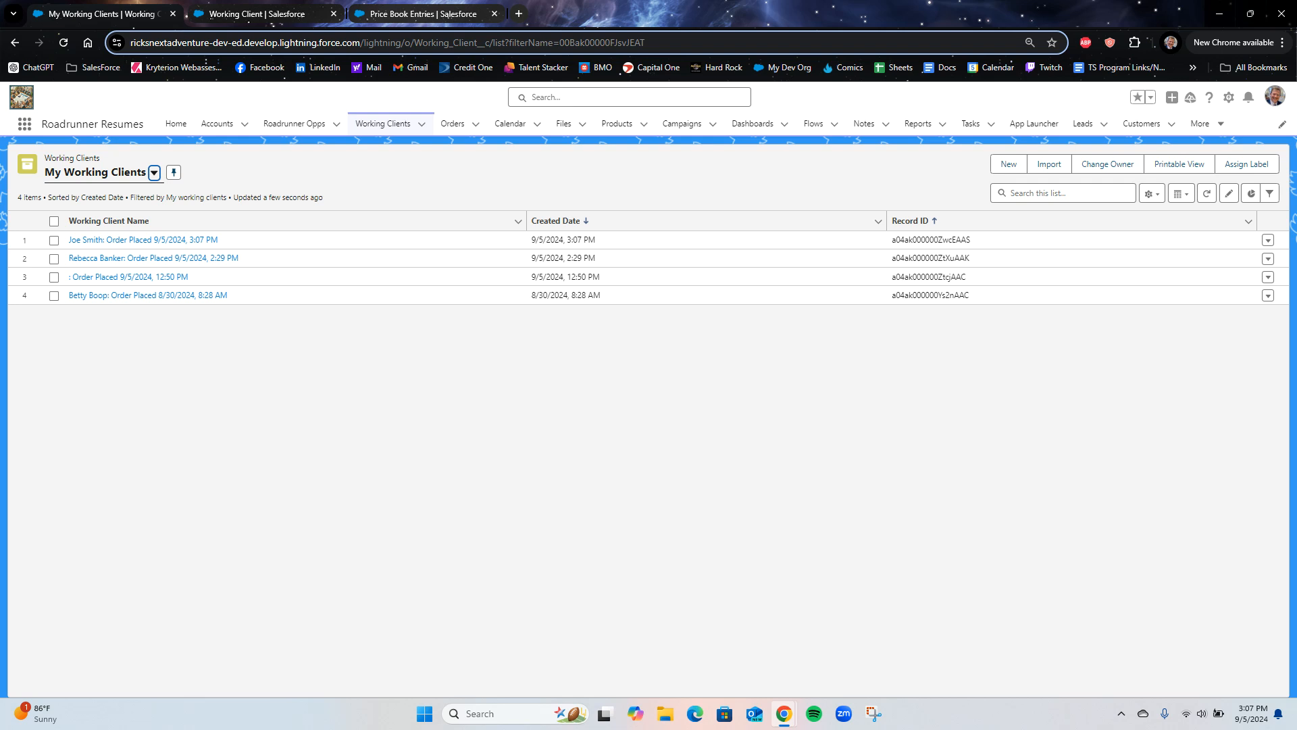
left_click(119, 241)
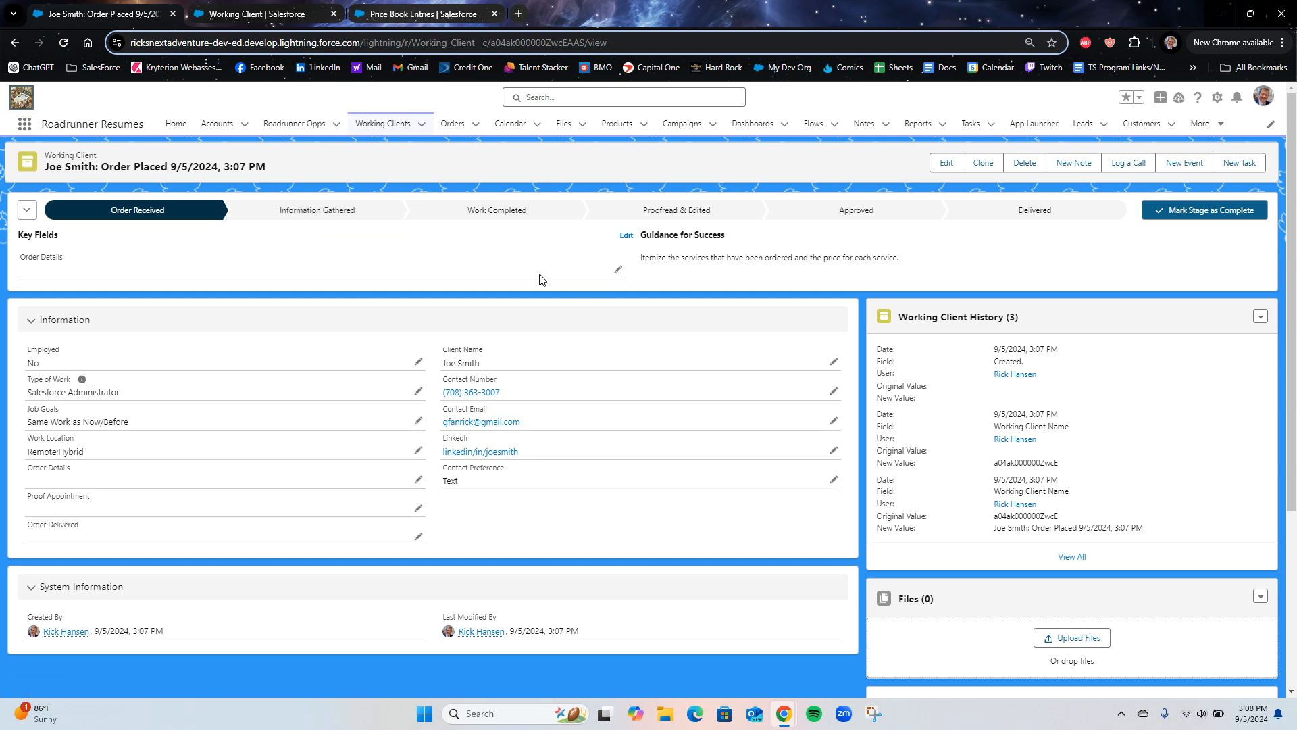
Review the working client's Work Completed and Approved stage guidance, plus its files and activity sections.
left_click(527, 215)
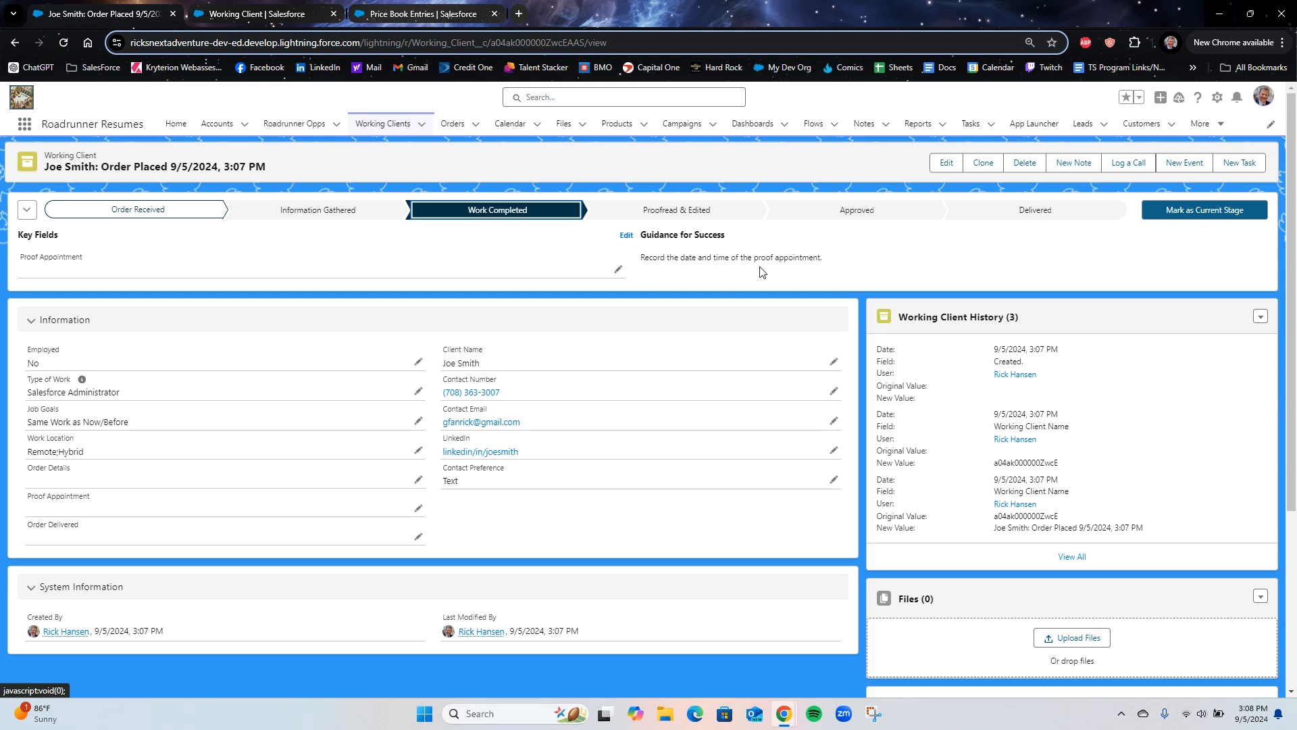
left_click(867, 215)
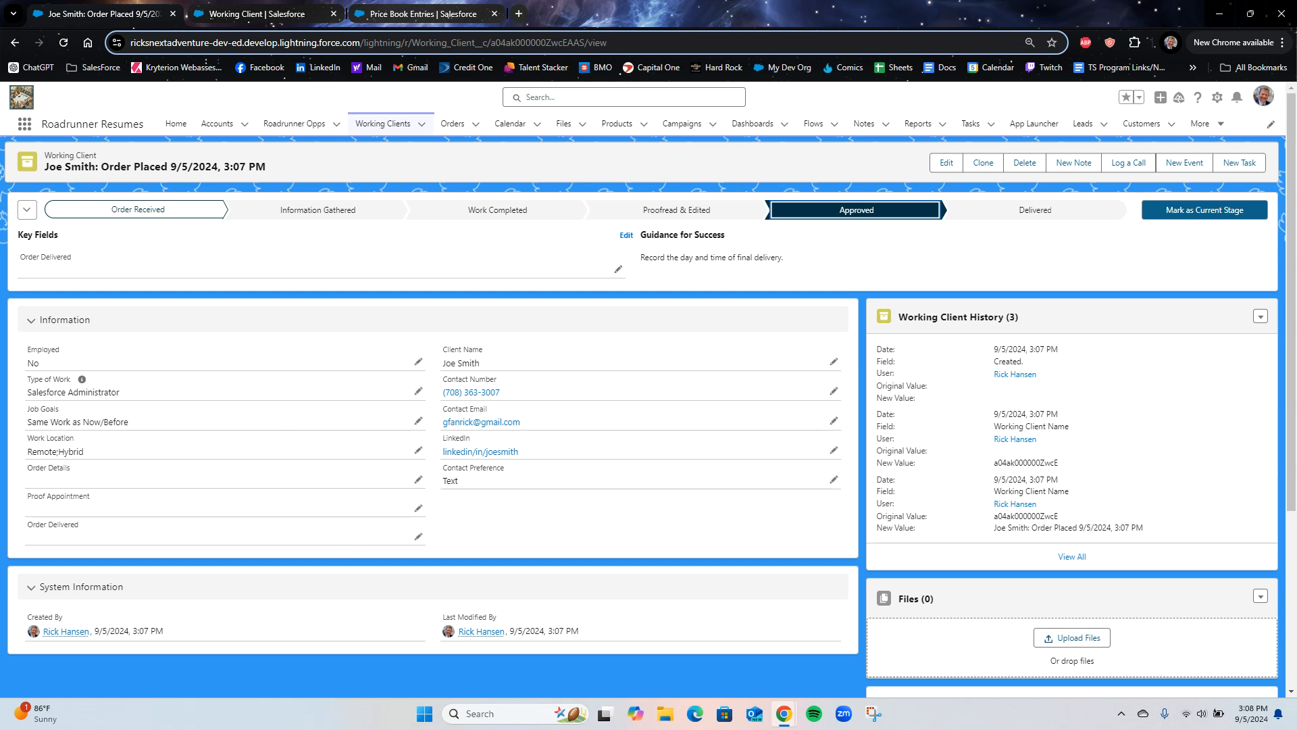
scroll(953, 547, "down", 4)
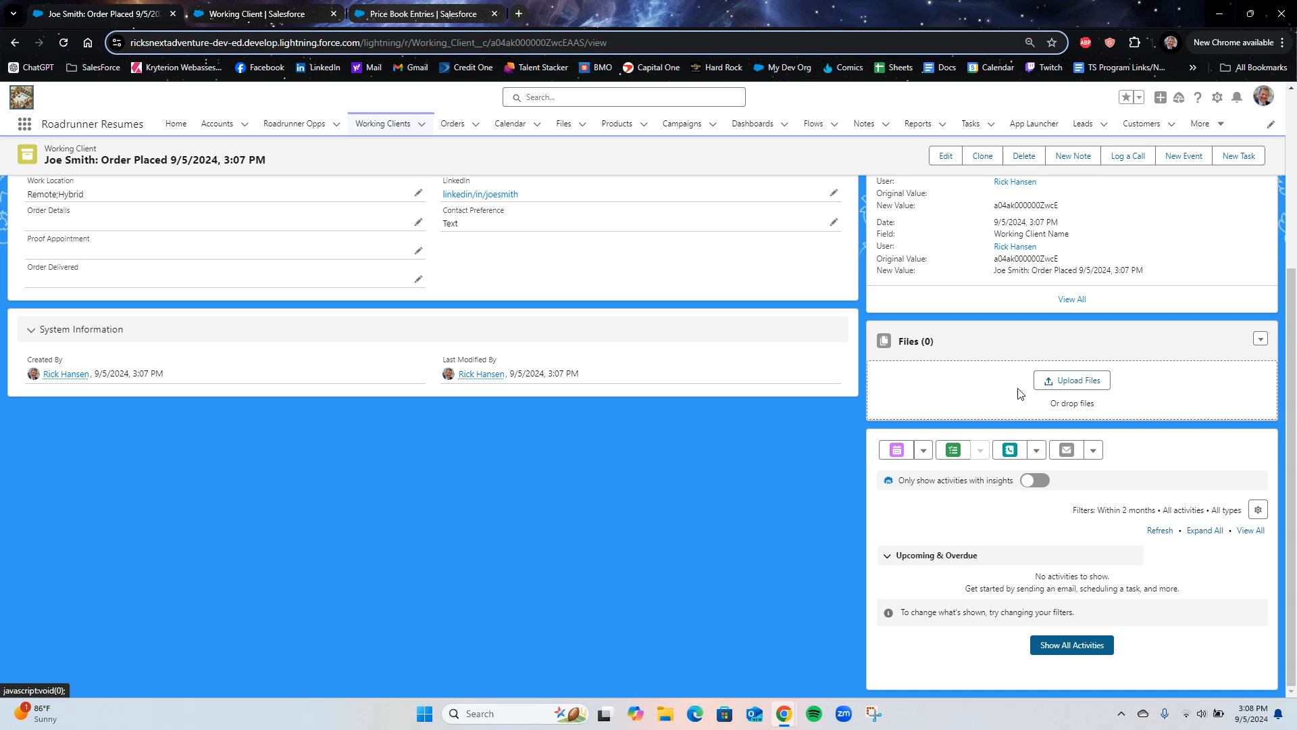
scroll(759, 481, "up", 4)
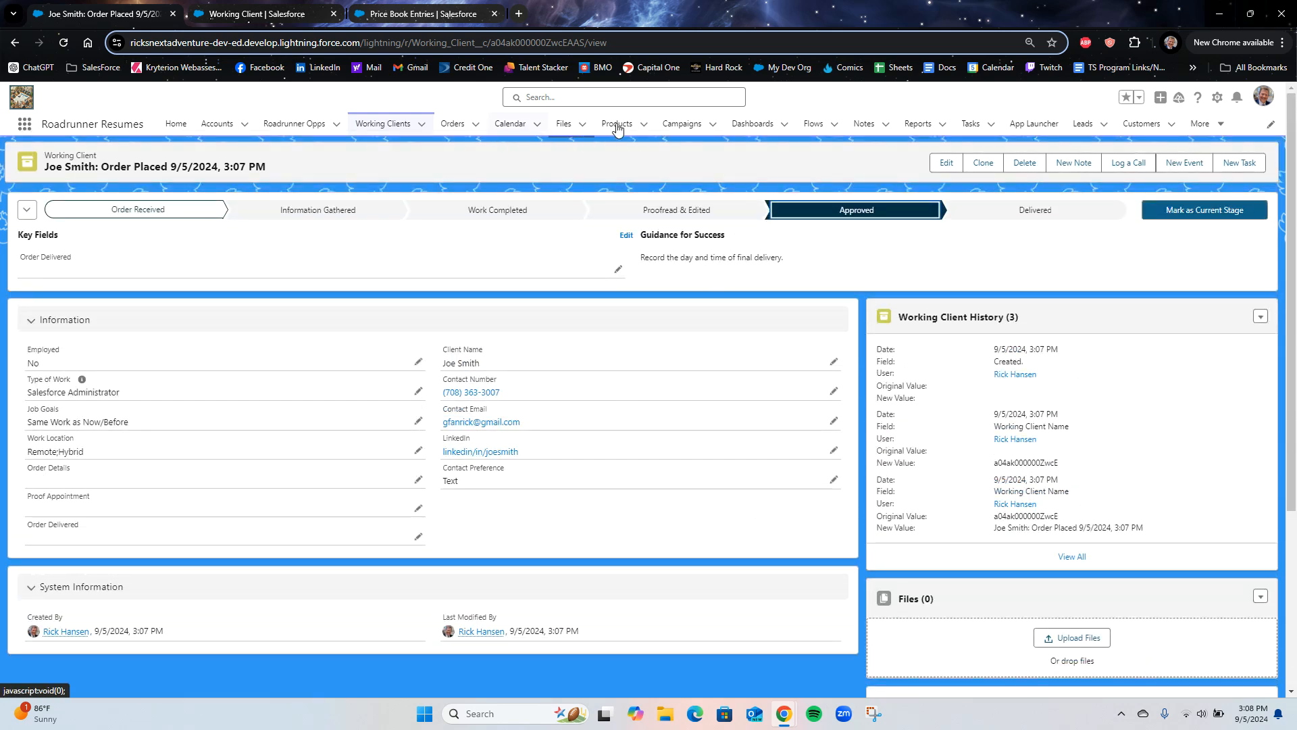
Look through the file libraries and the product list, including the contents of the Finished Work library.
left_click(566, 125)
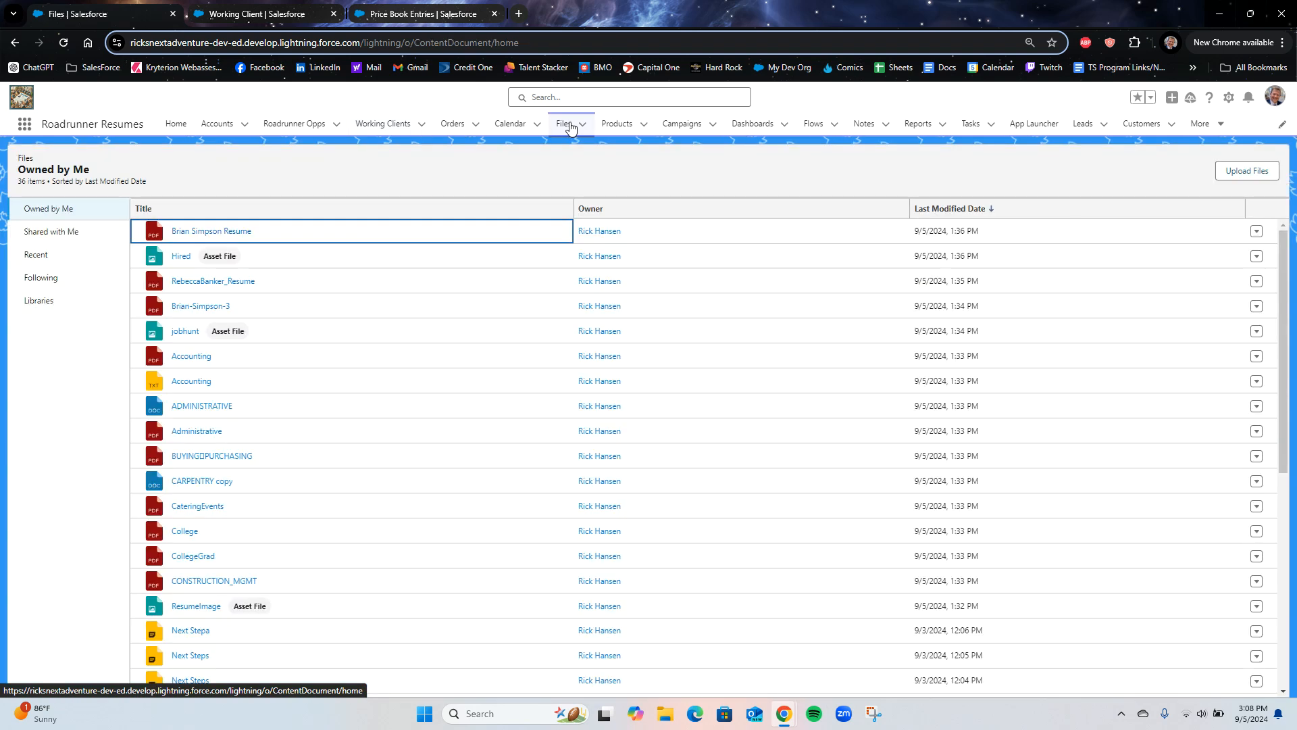
left_click(71, 303)
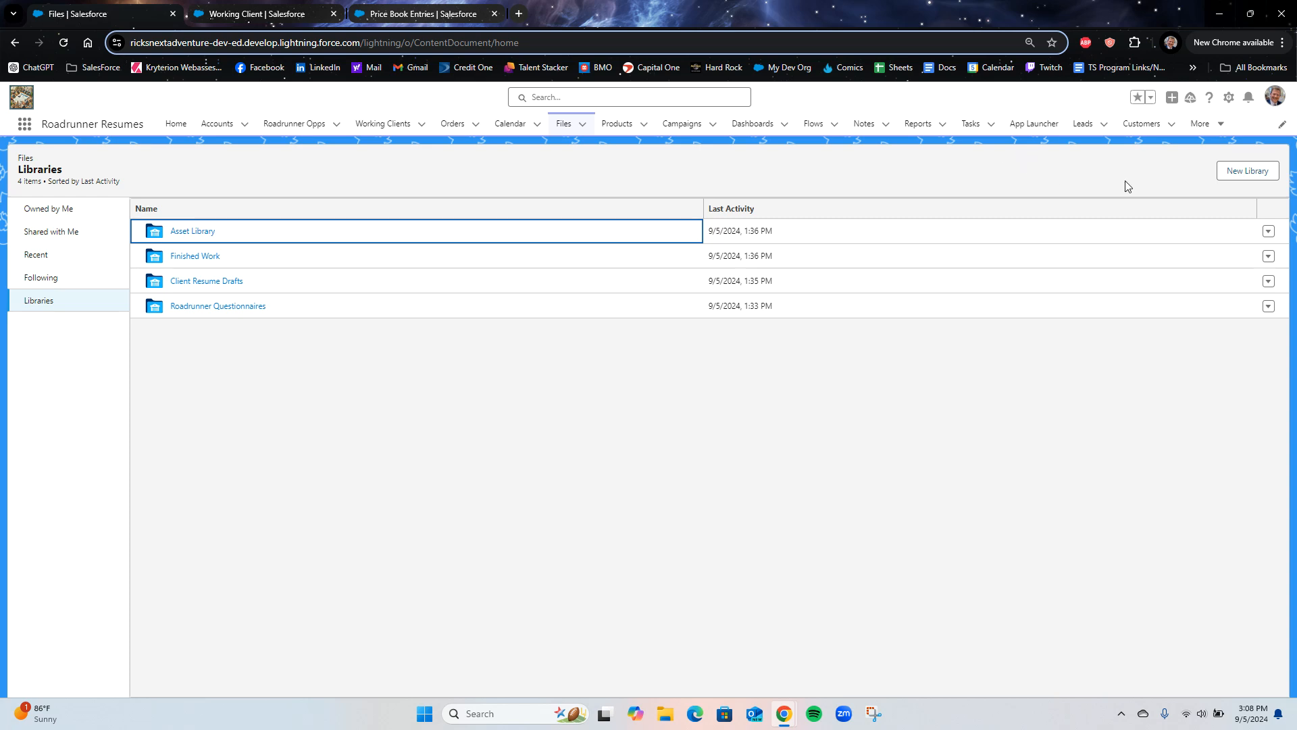
left_click(616, 129)
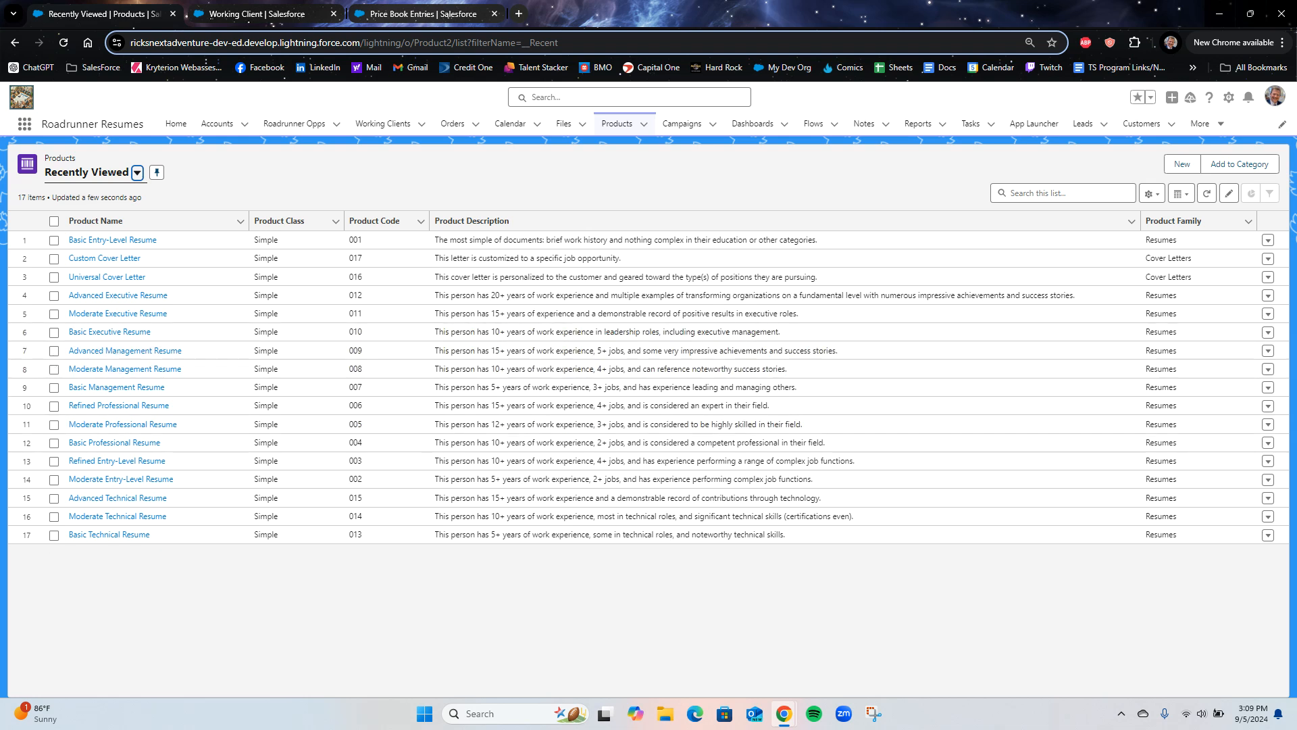
left_click(565, 126)
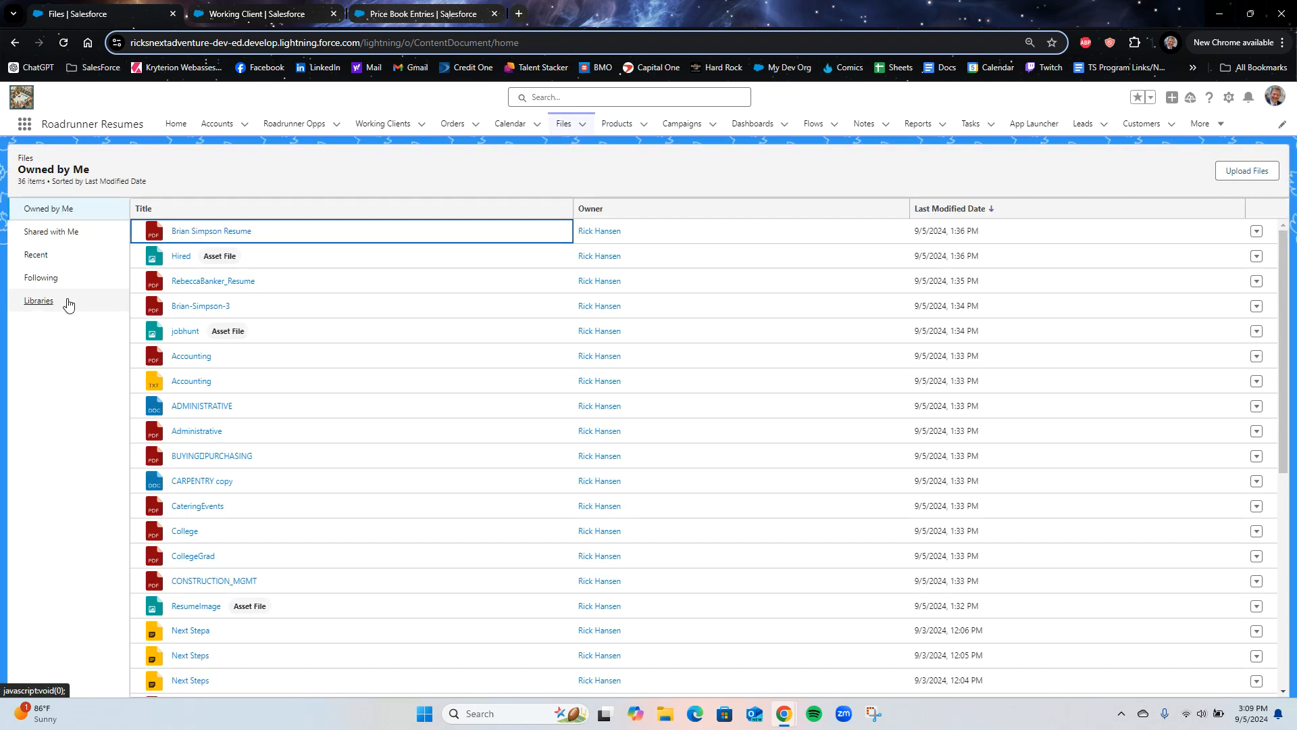
left_click(41, 301)
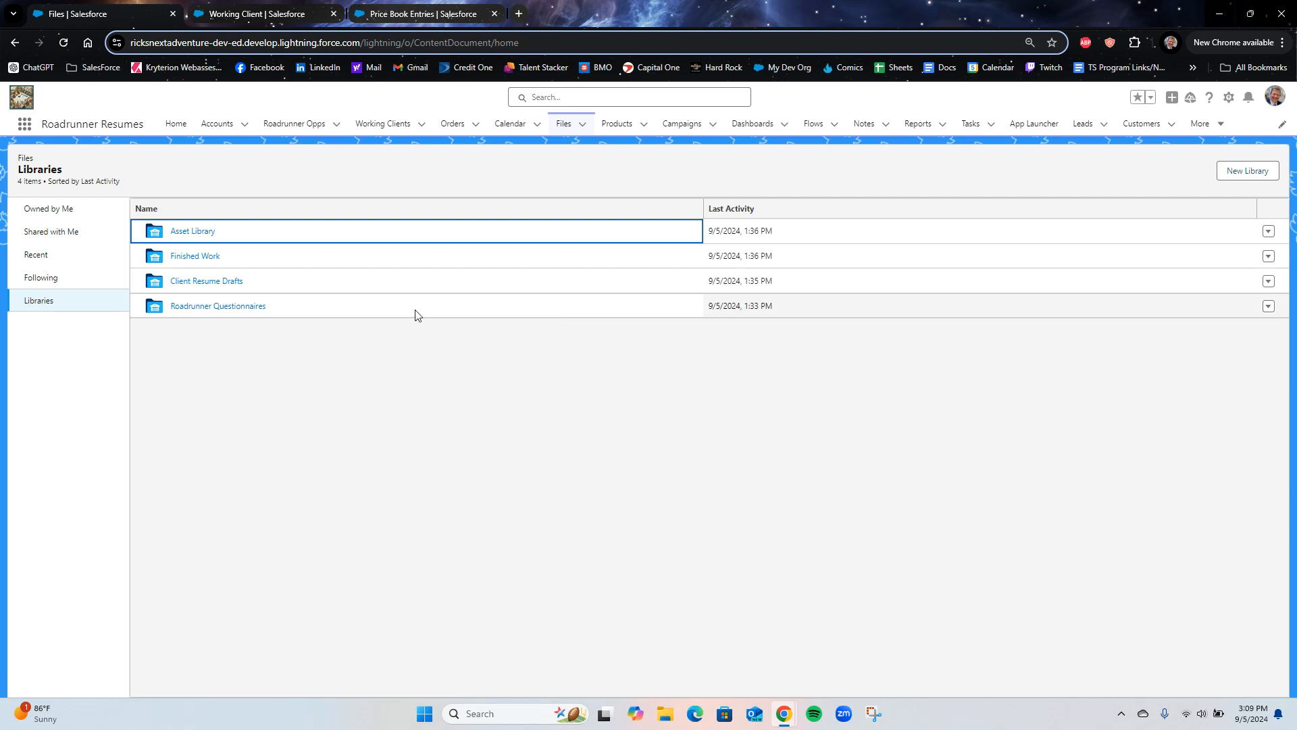
left_click(193, 256)
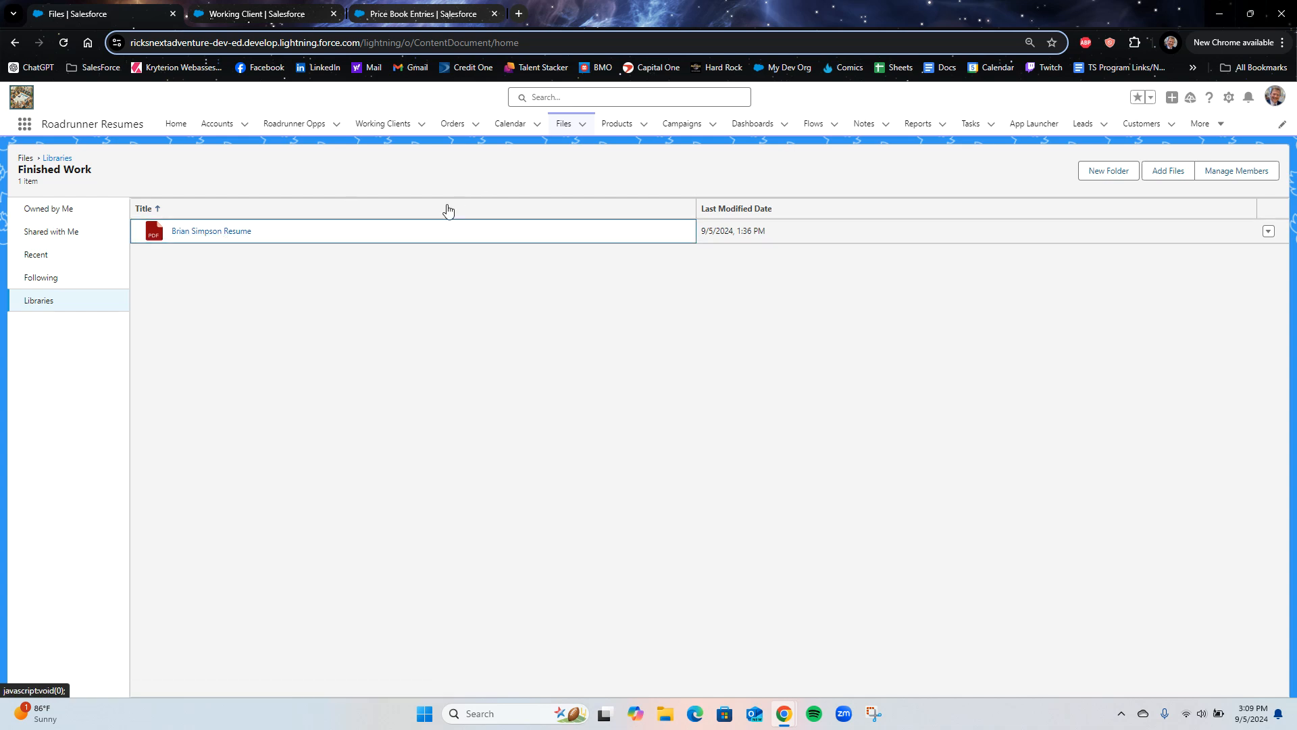
Change the newest Roadrunner opportunity's stage to Quoted and save the record.
left_click(170, 128)
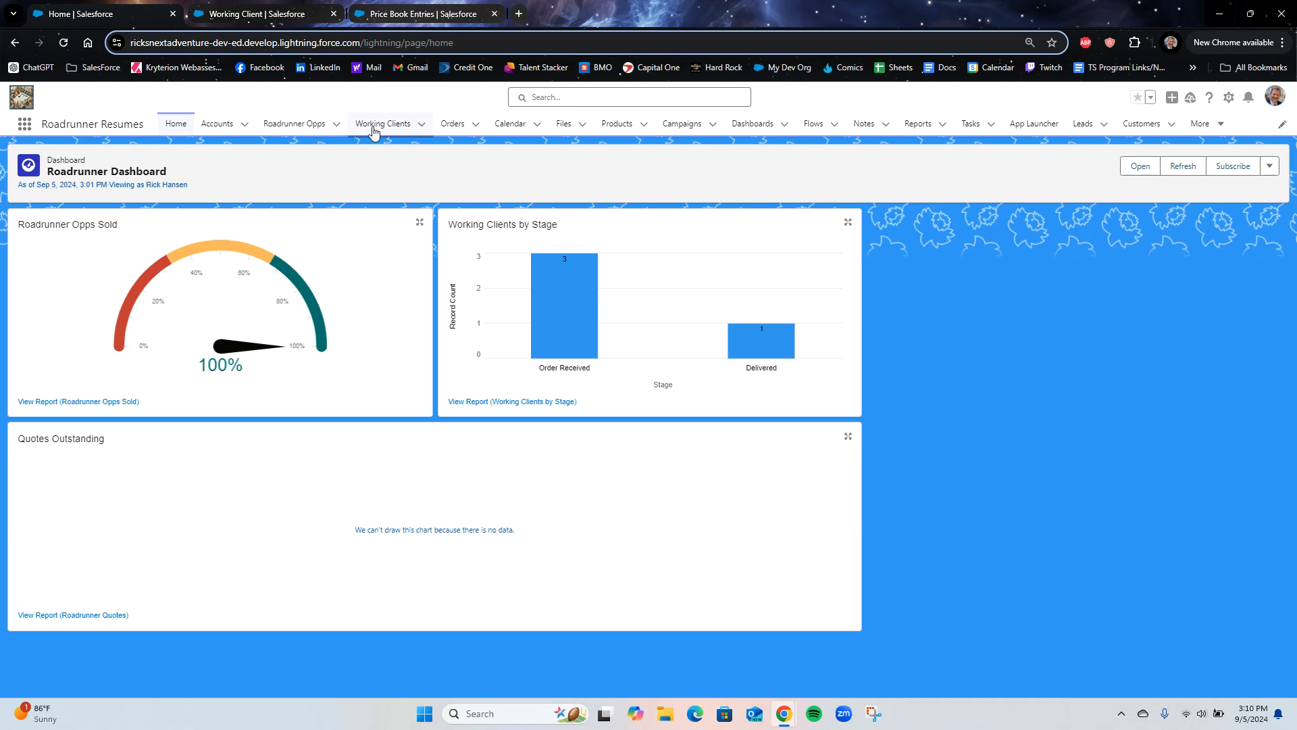
left_click(288, 126)
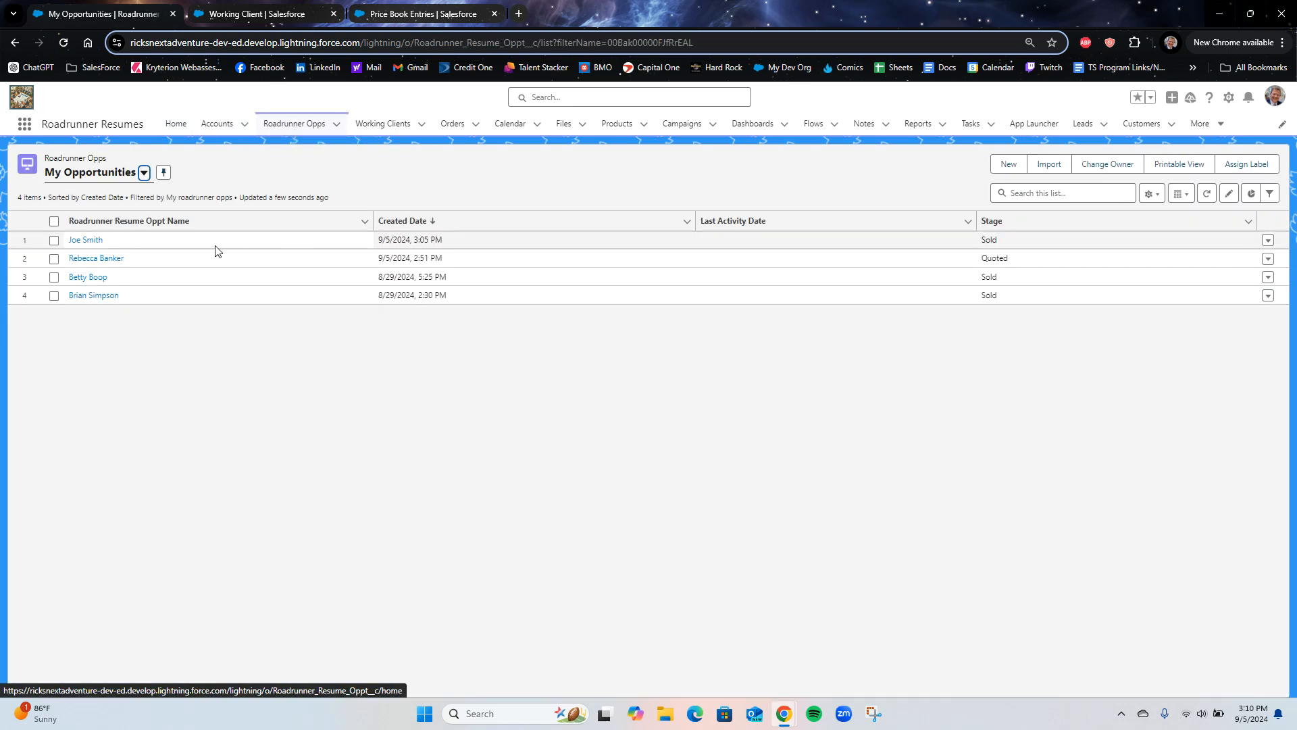
left_click(87, 241)
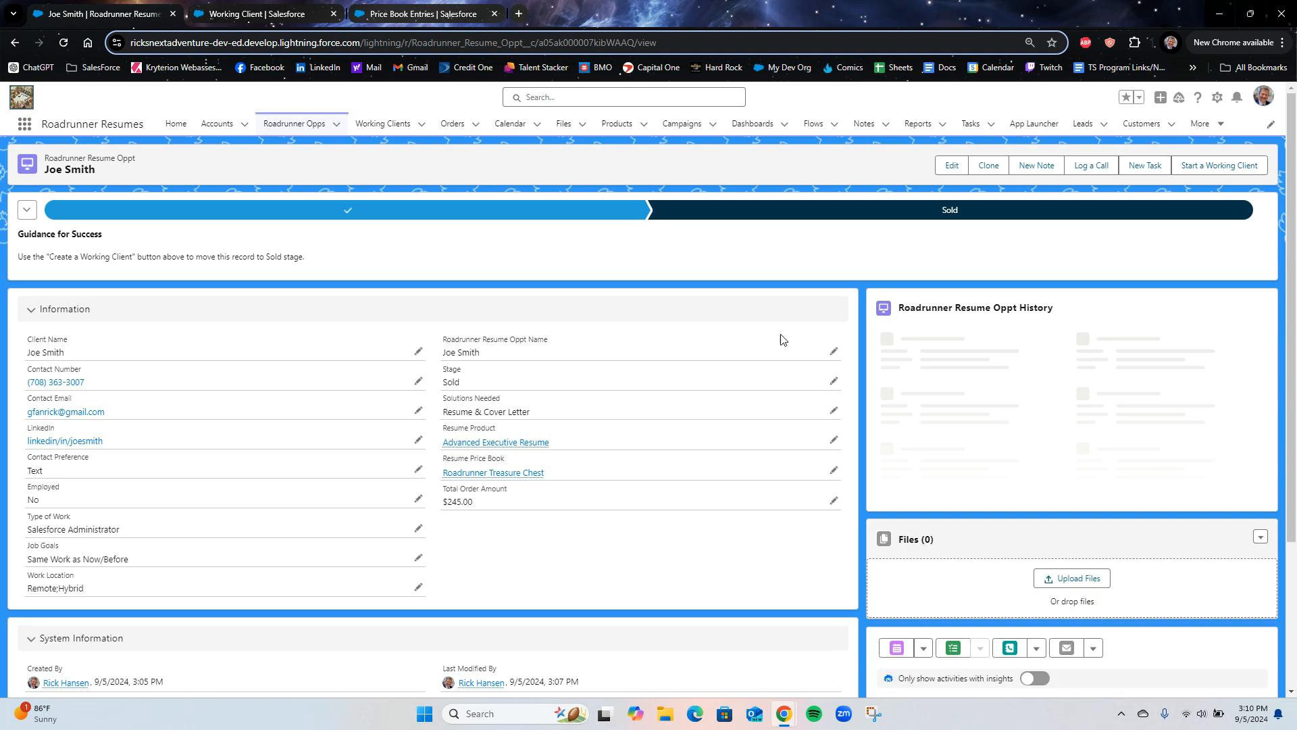
left_click(557, 216)
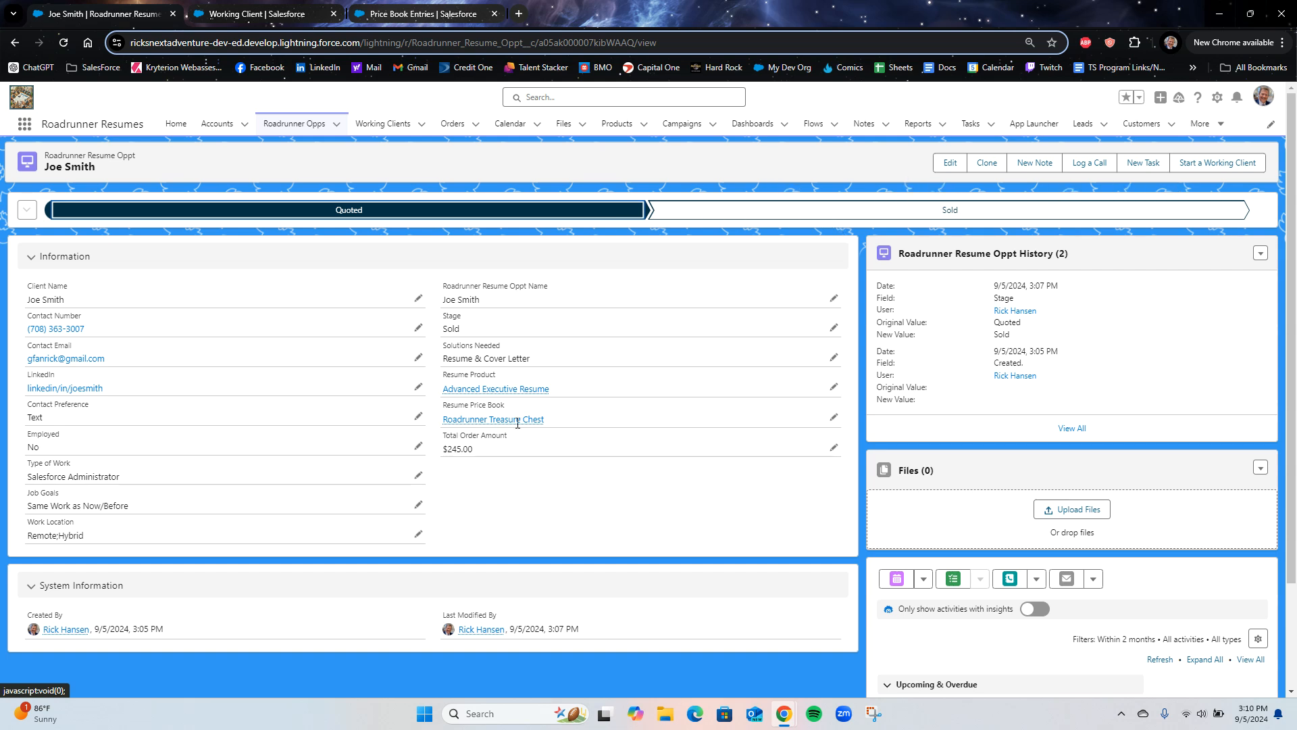
left_click(833, 329)
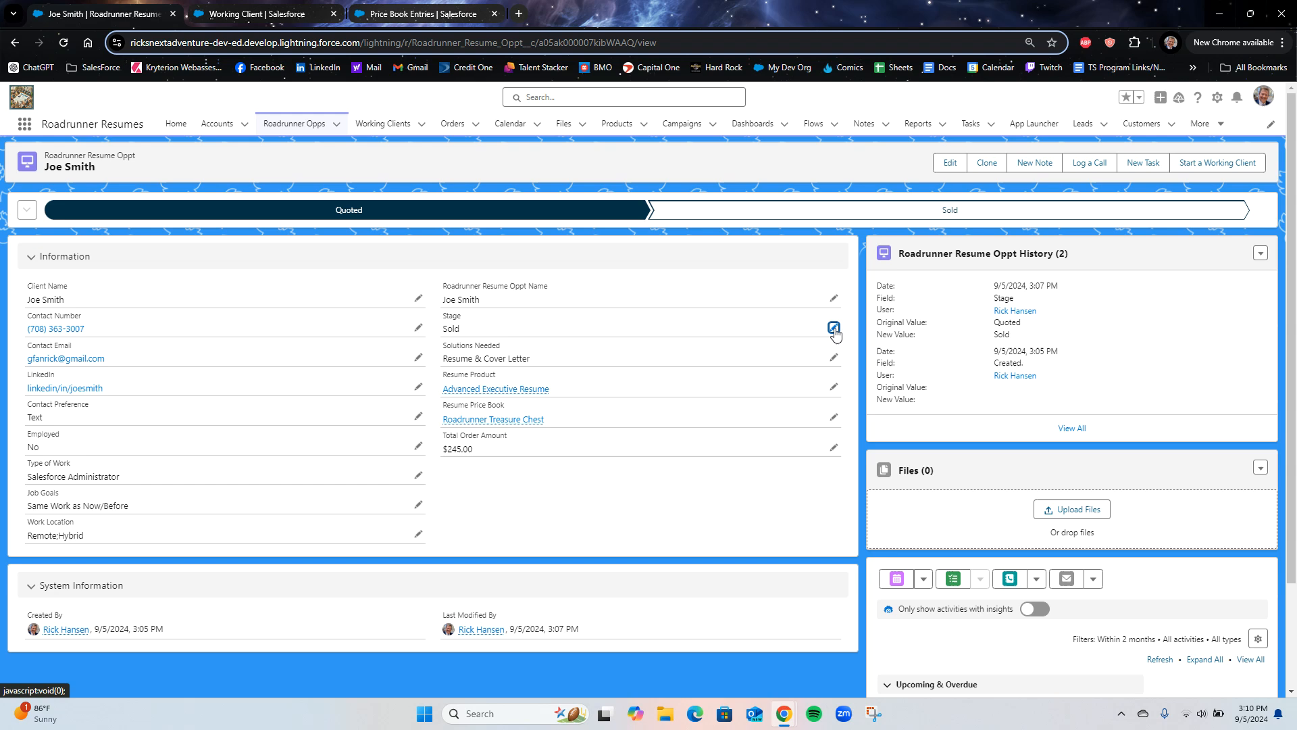
left_click(482, 347)
left_click(478, 393)
left_click(665, 678)
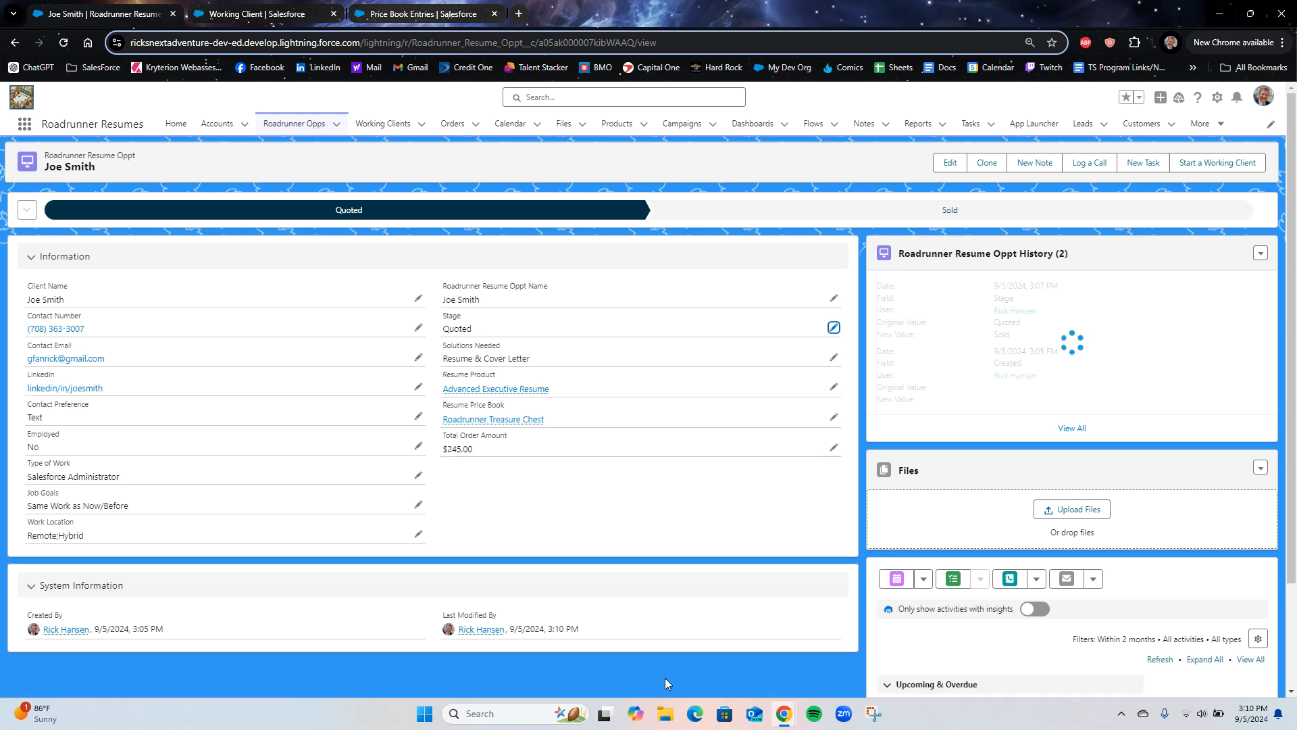
Refresh the Roadrunner Dashboard on the home page.
left_click(174, 126)
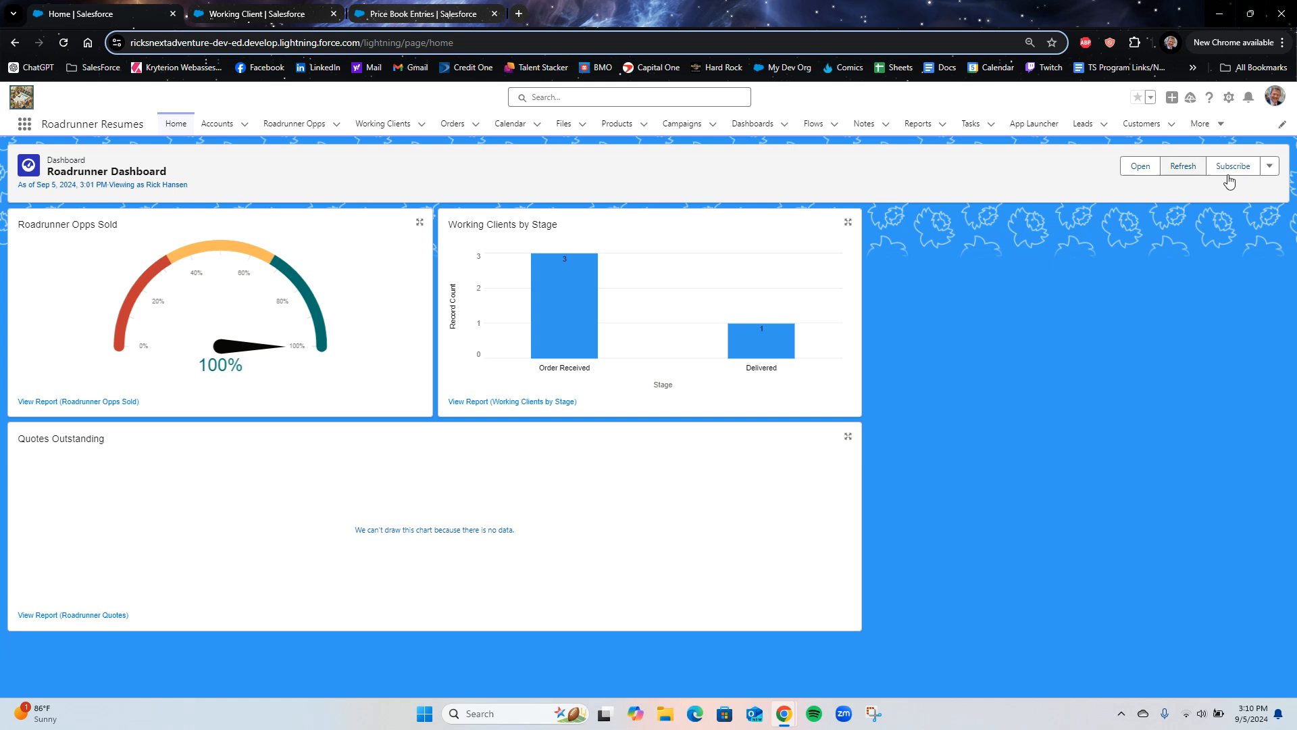
left_click(1175, 168)
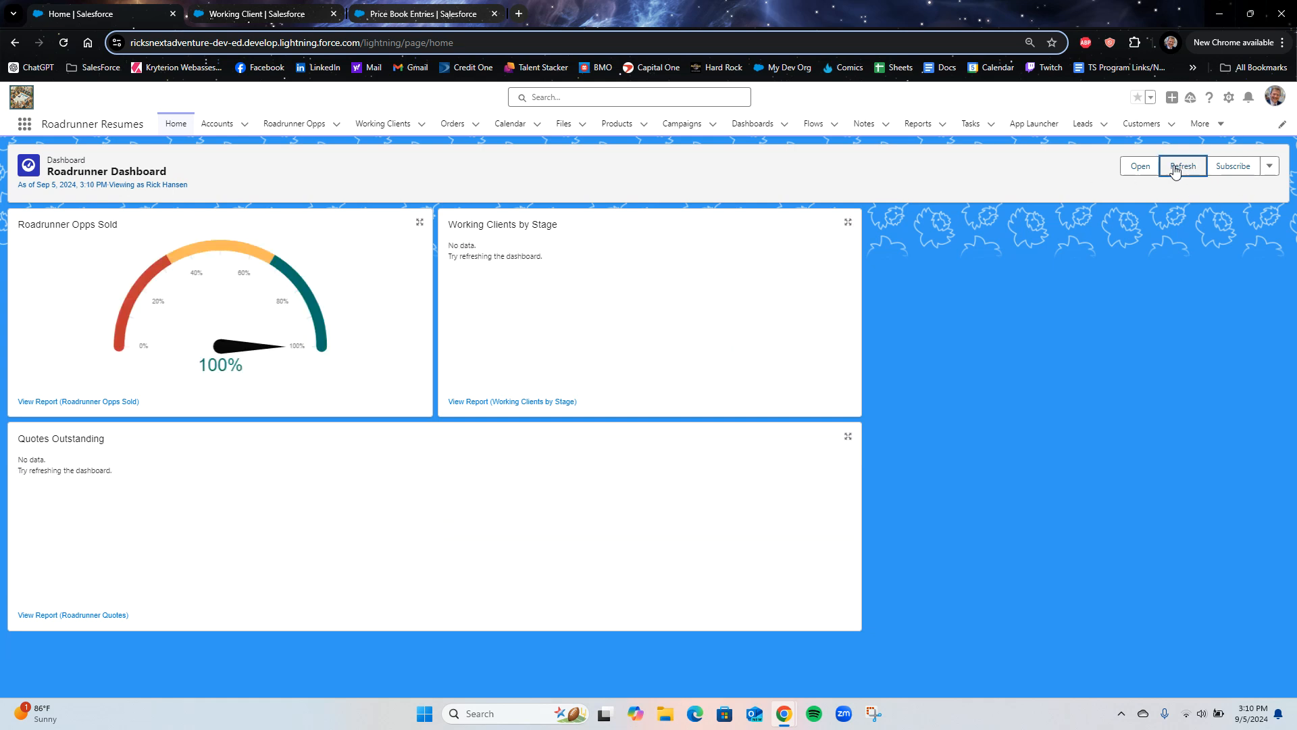